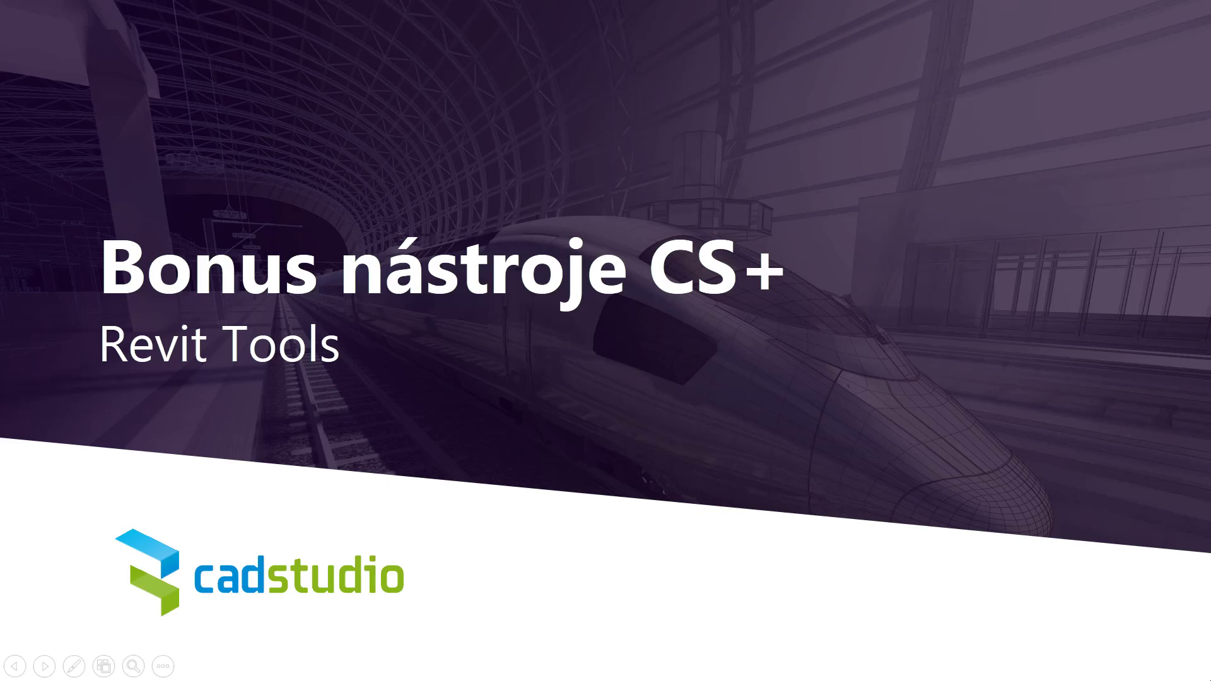
Advance the slideshow from the Bonus nástroje CS+ slide to the Kopírovat sloupce slide
key(Right)
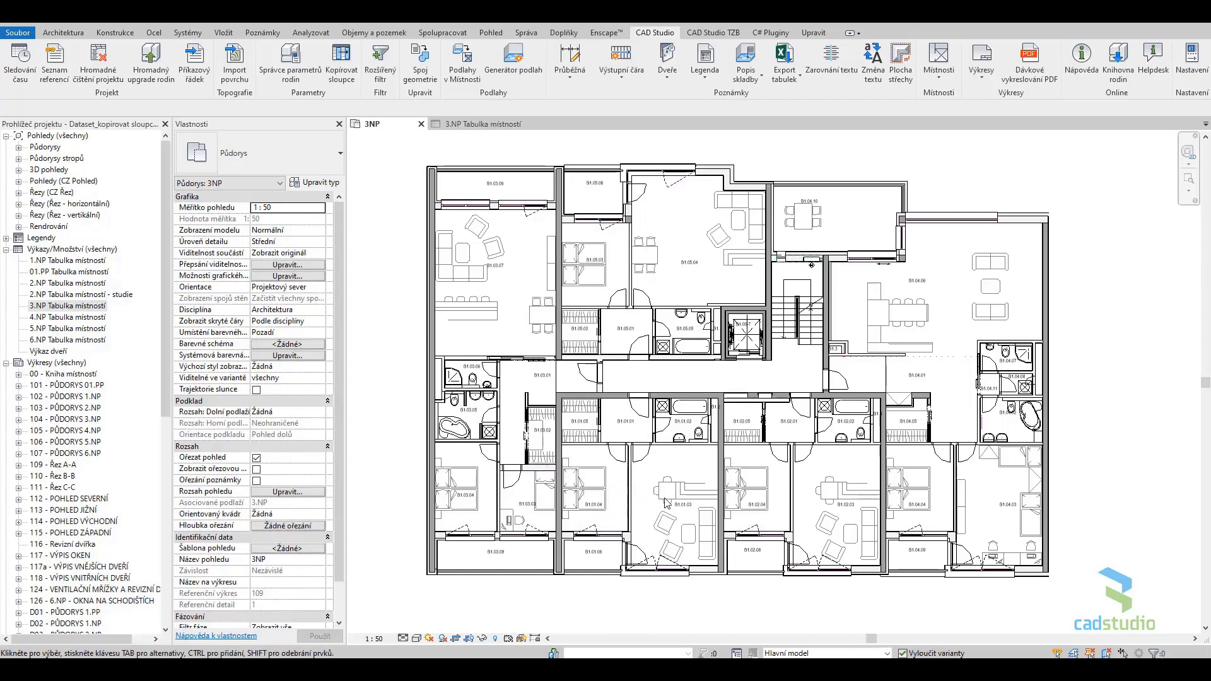
click(690, 522)
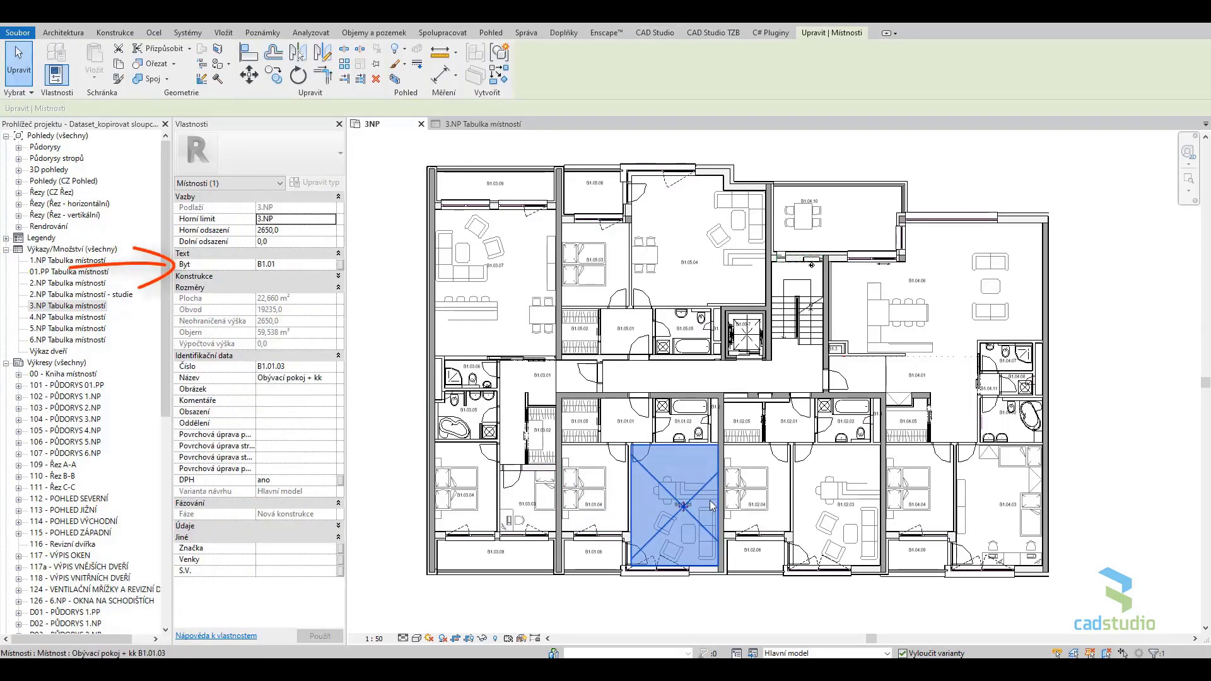
click(858, 525)
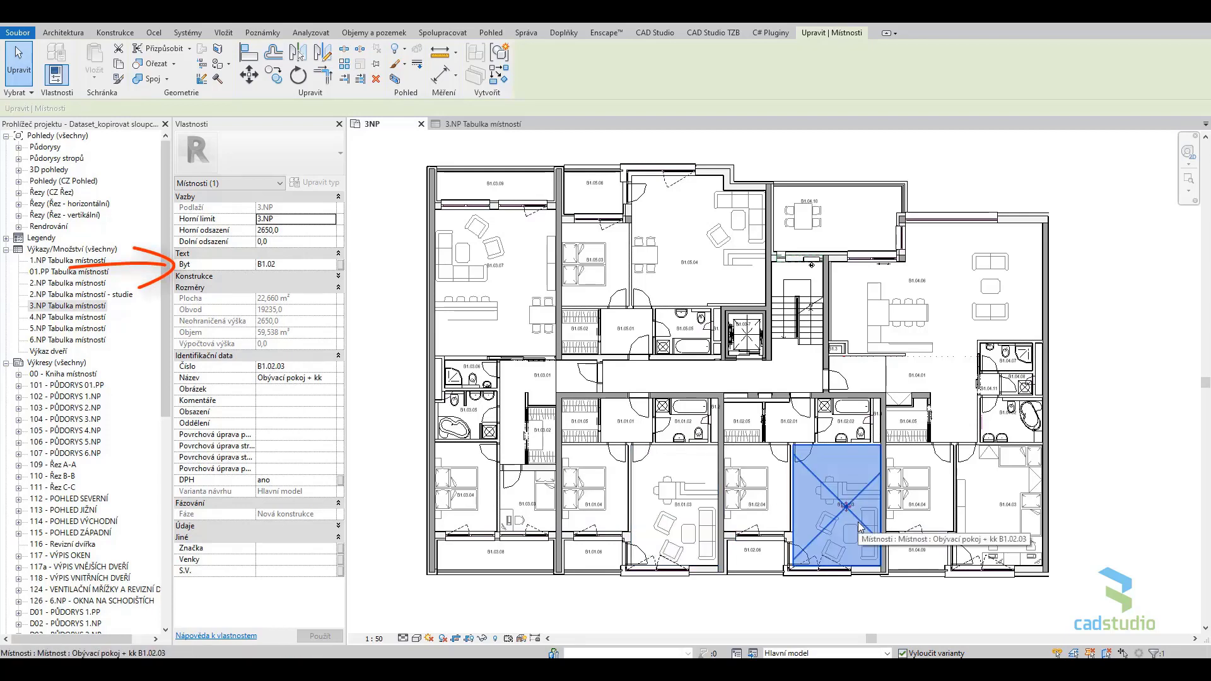
click(1003, 522)
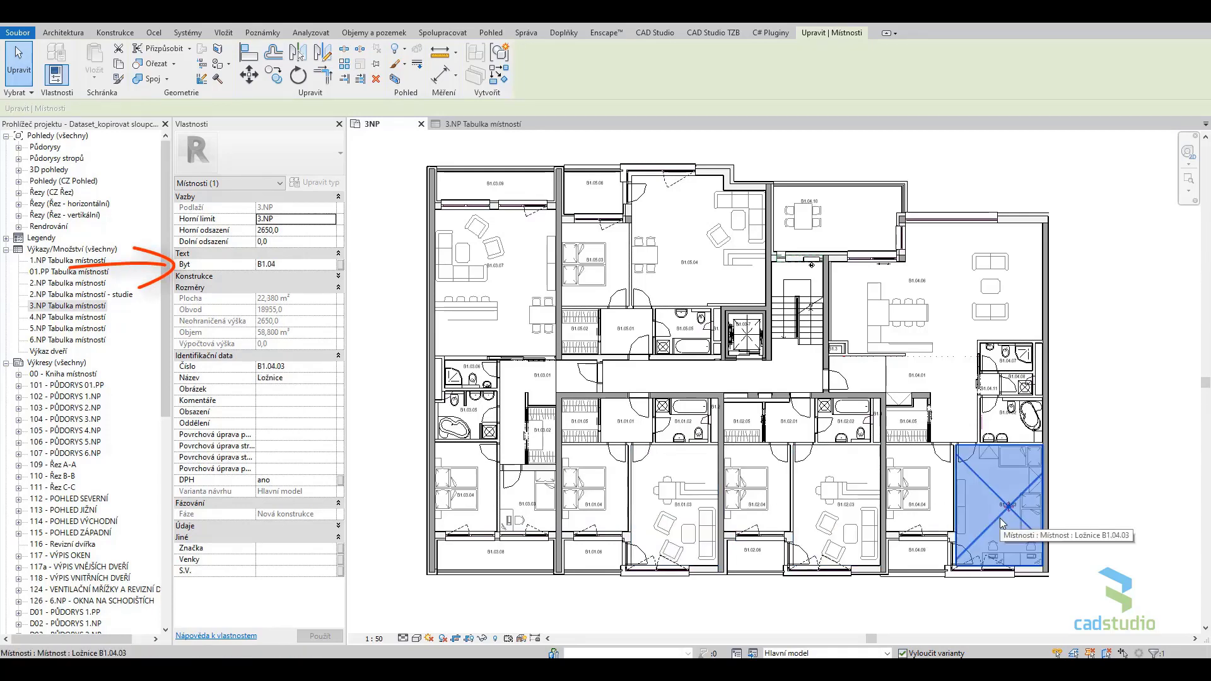
click(377, 297)
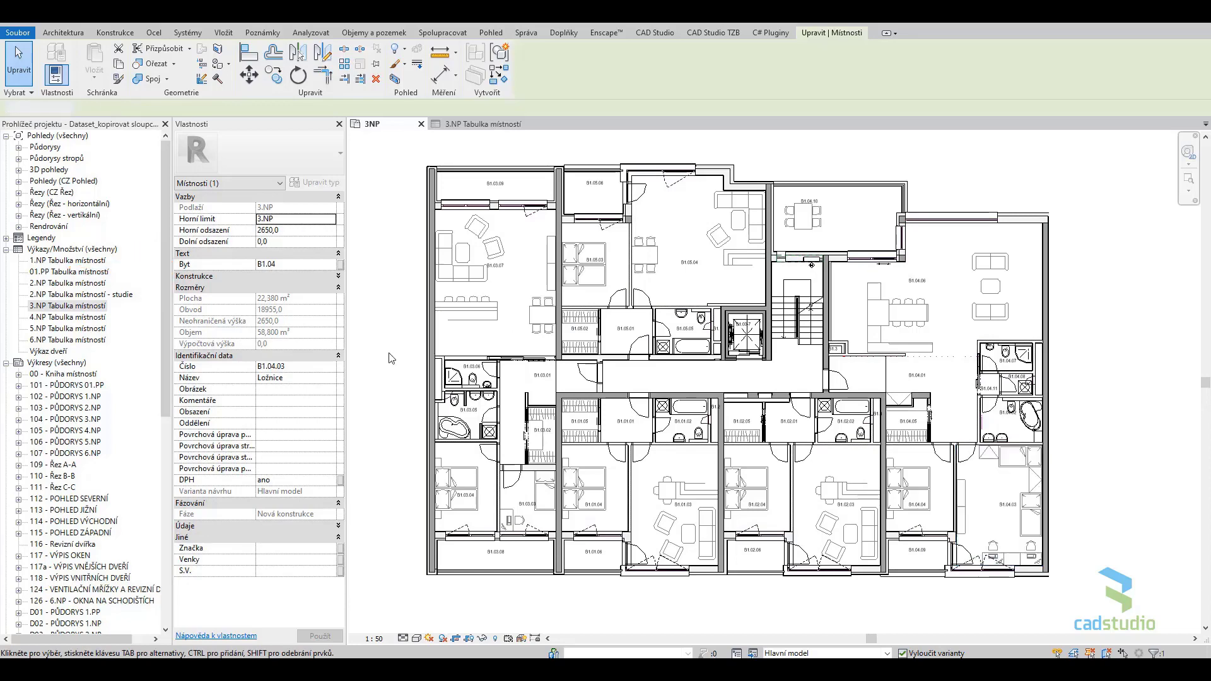
Open the 3.NP Tabulka místností schedule and its Seřazení/Seskupování settings
double_click(78, 306)
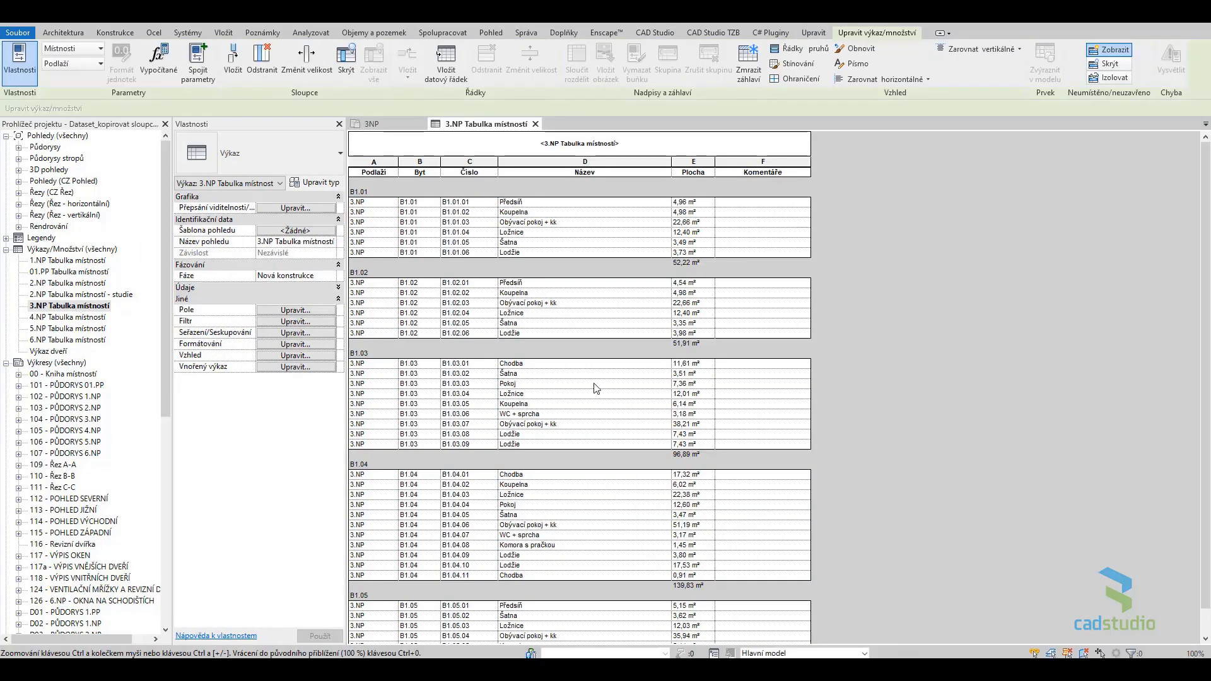
scroll(629, 237, down, 1)
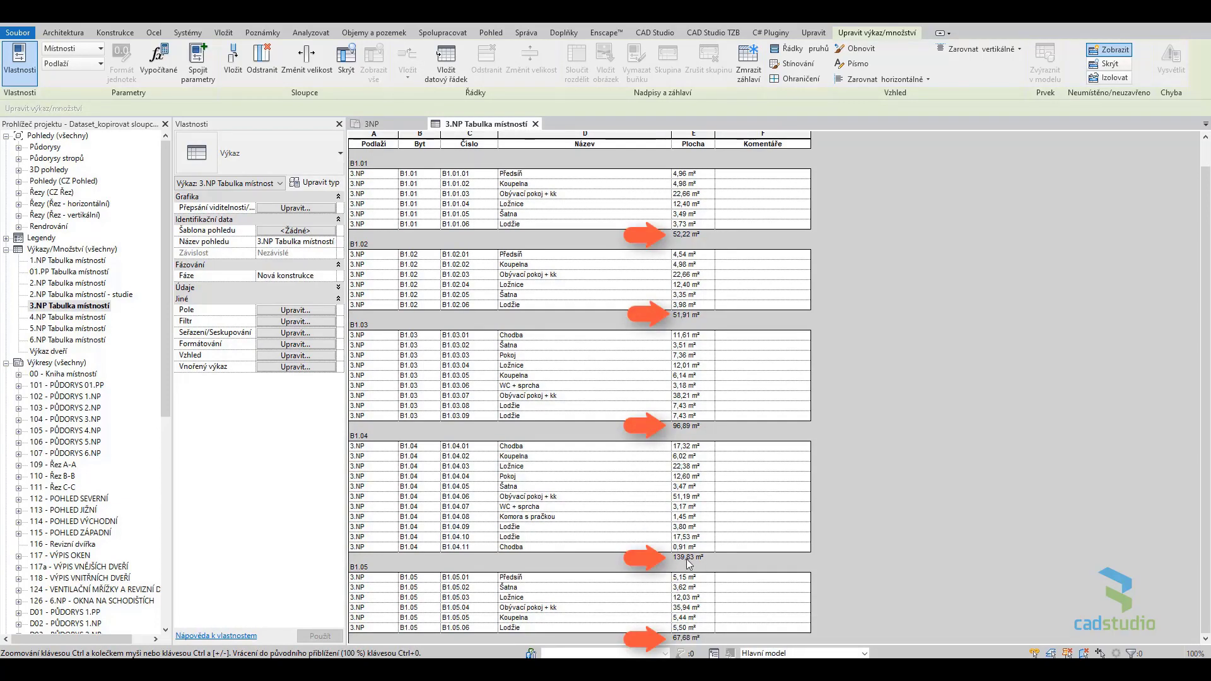
click(291, 334)
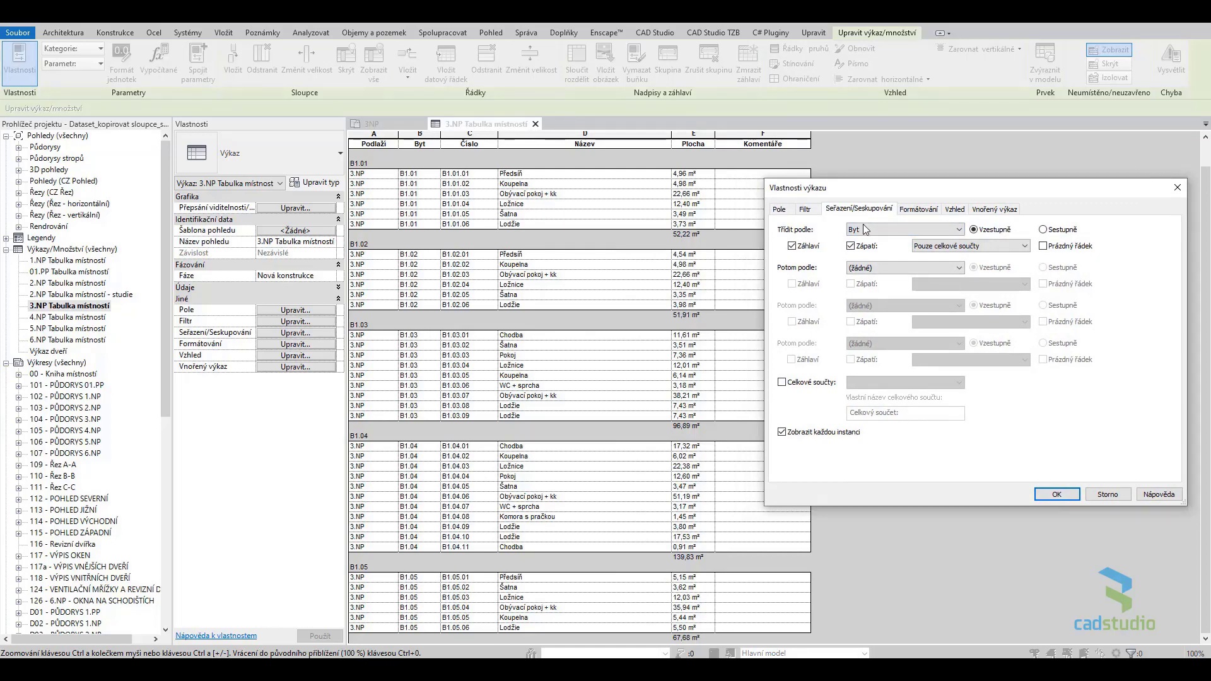
Turn off Zobrazit každou instanci so each apartment B1.01–B1.05 shows one total-area row
click(793, 432)
click(1054, 494)
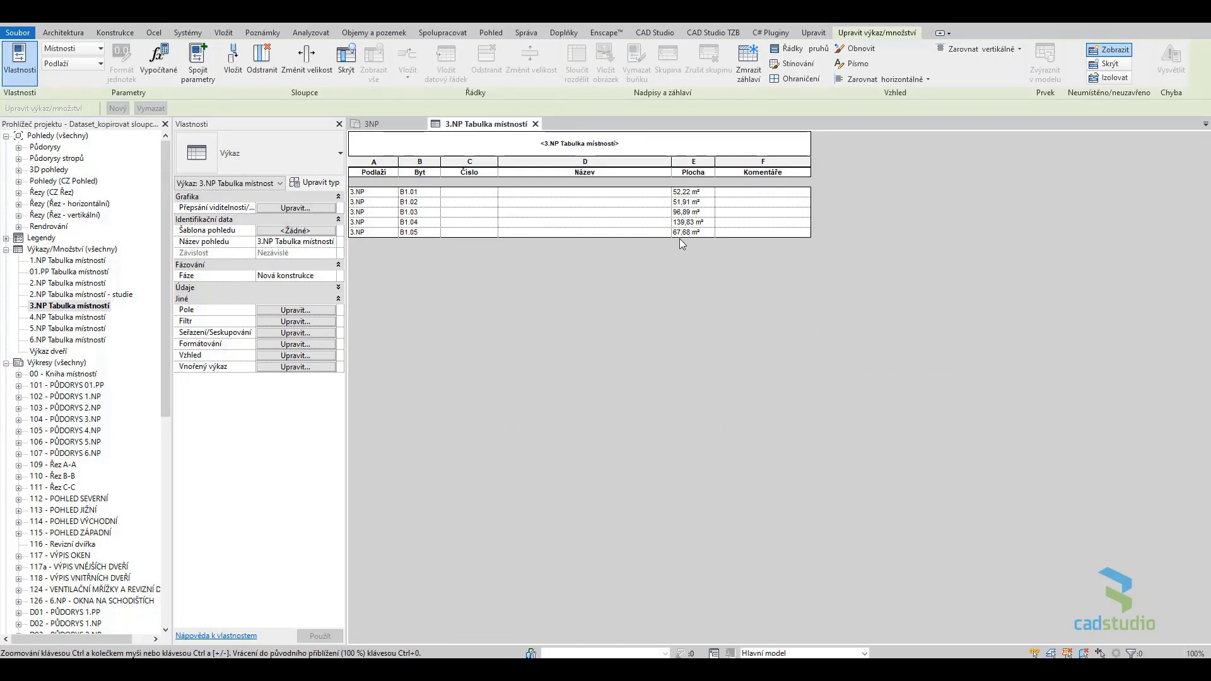
click(655, 33)
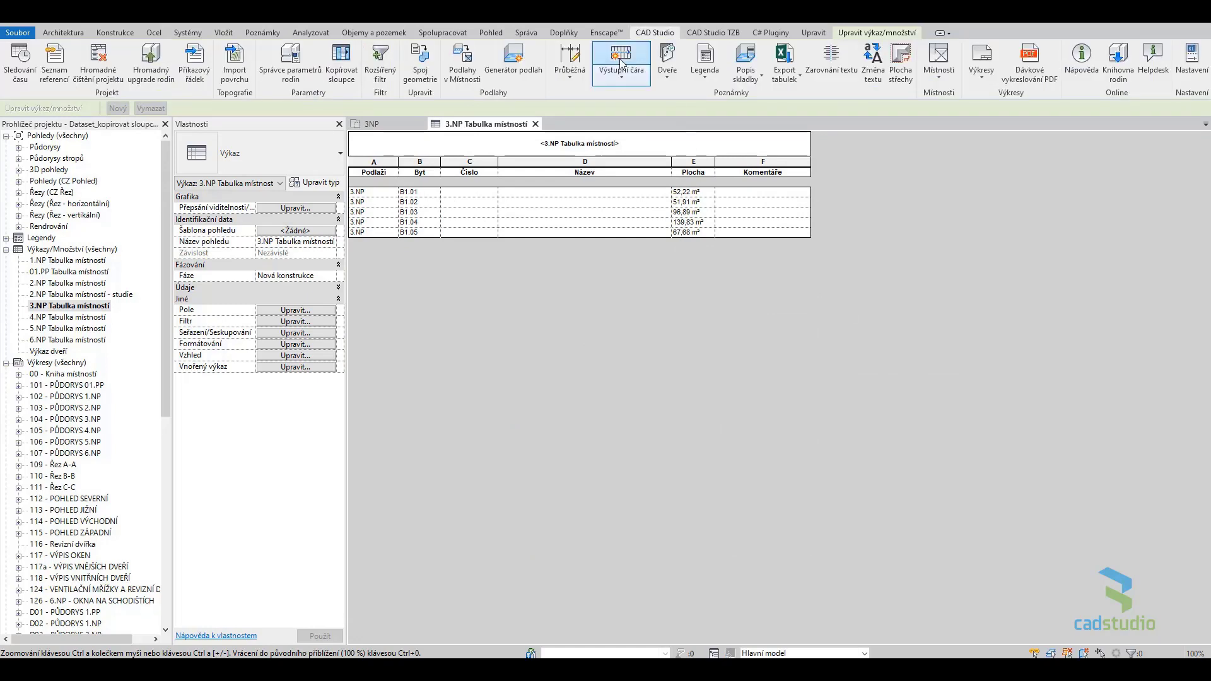
Save a Kopírovat sloupce mapping Plocha → Komentáře for 3.NP Tabulka místností and run the copy
click(347, 76)
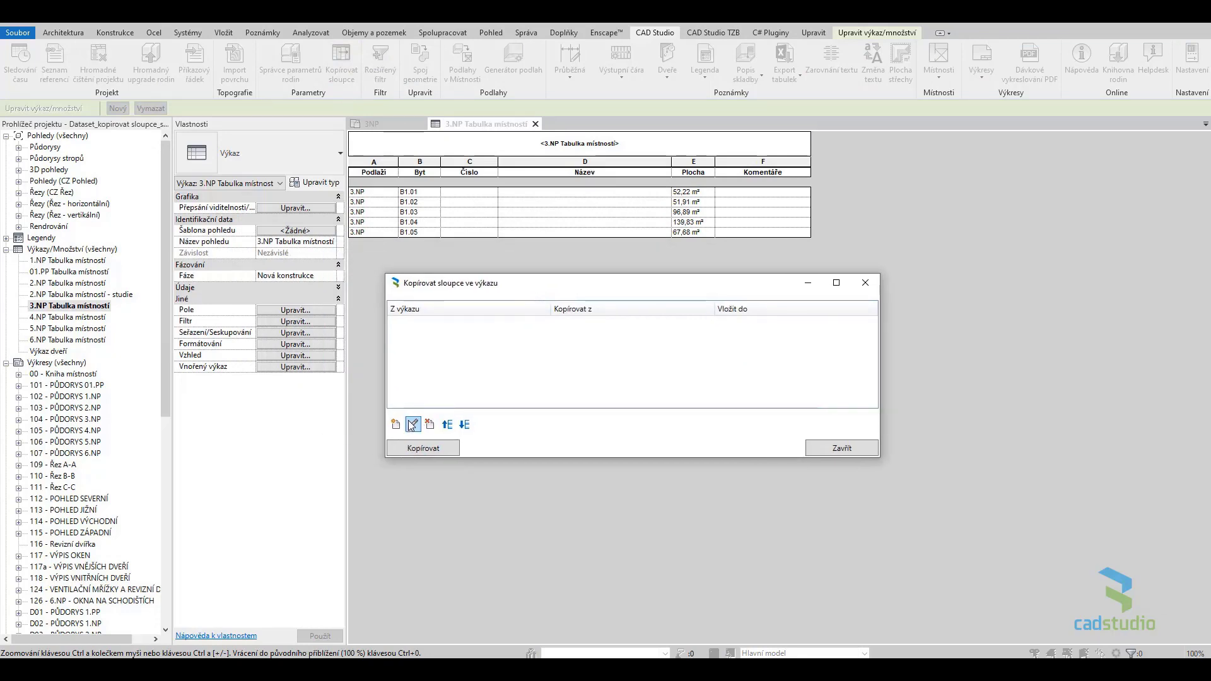
click(395, 424)
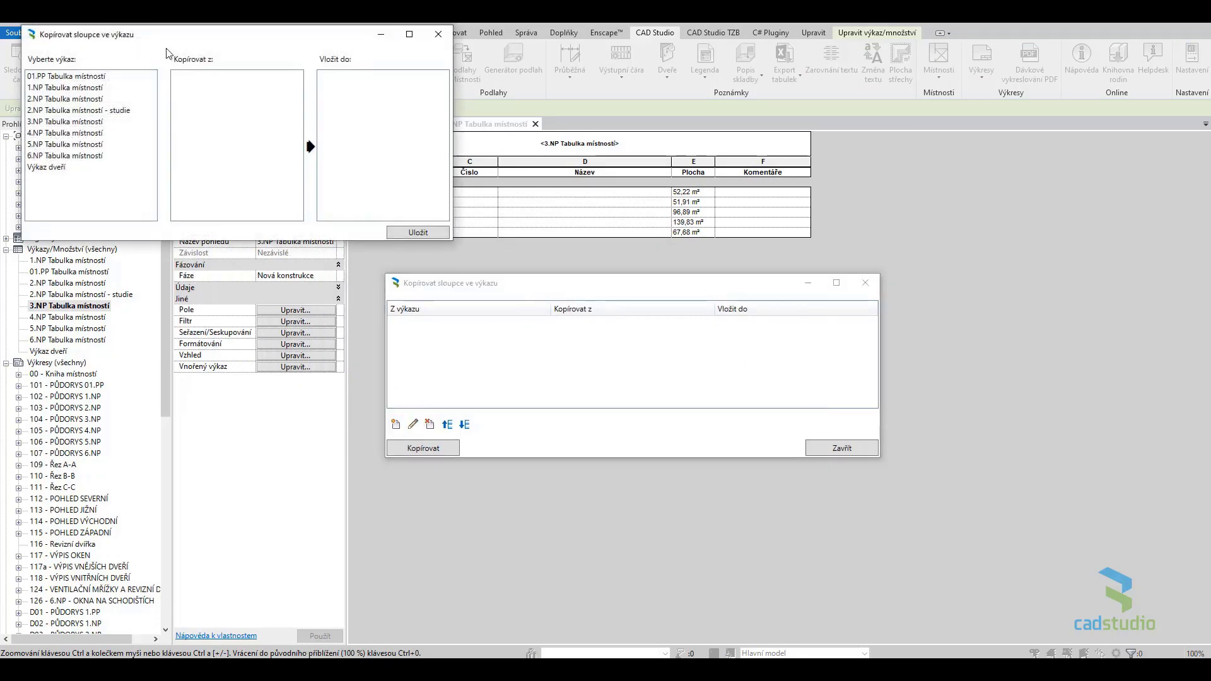
drag(561, 341, 573, 346)
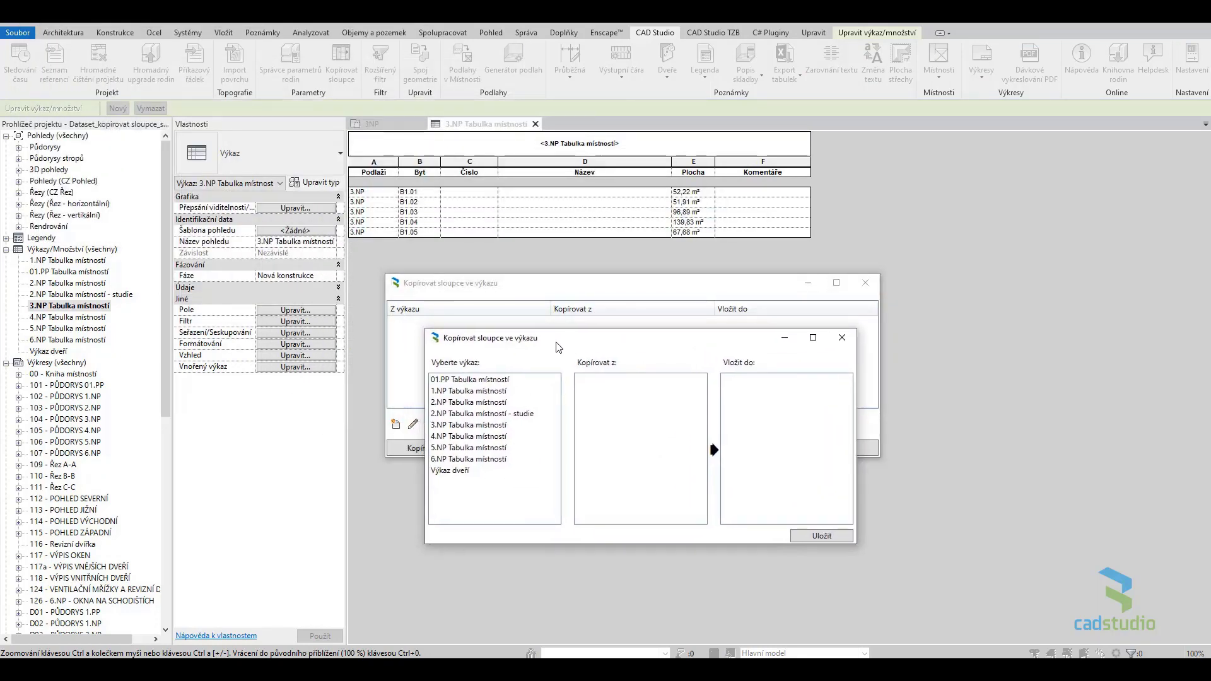
click(473, 425)
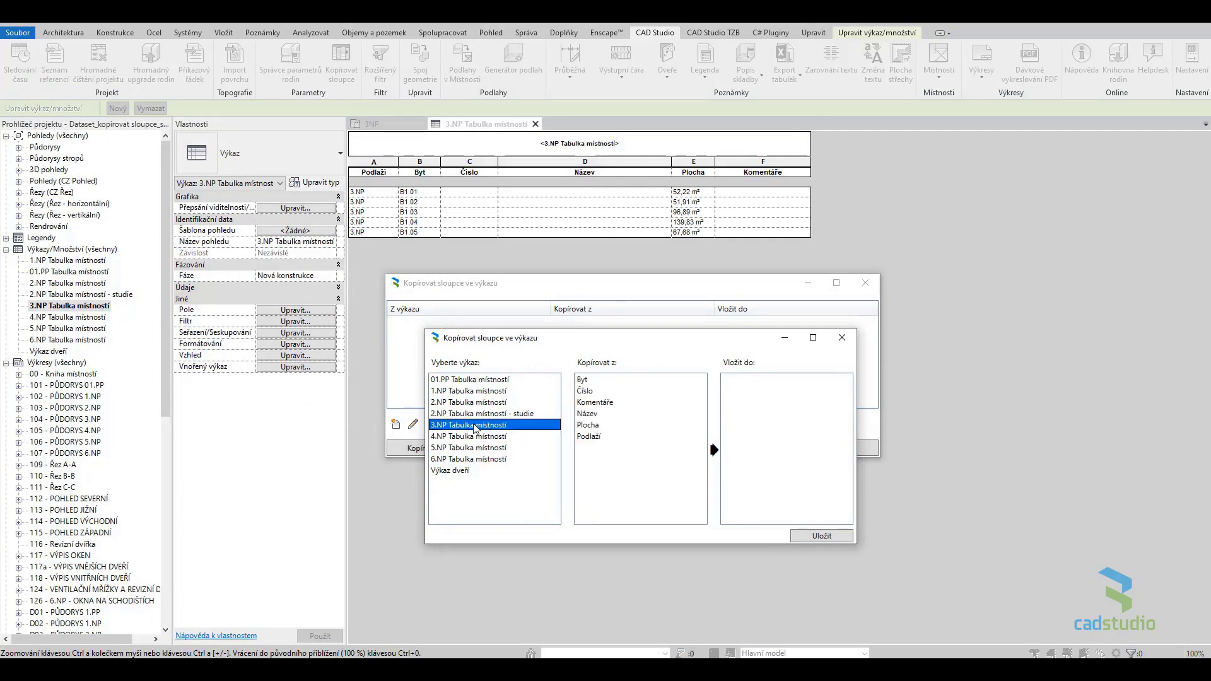
click(596, 429)
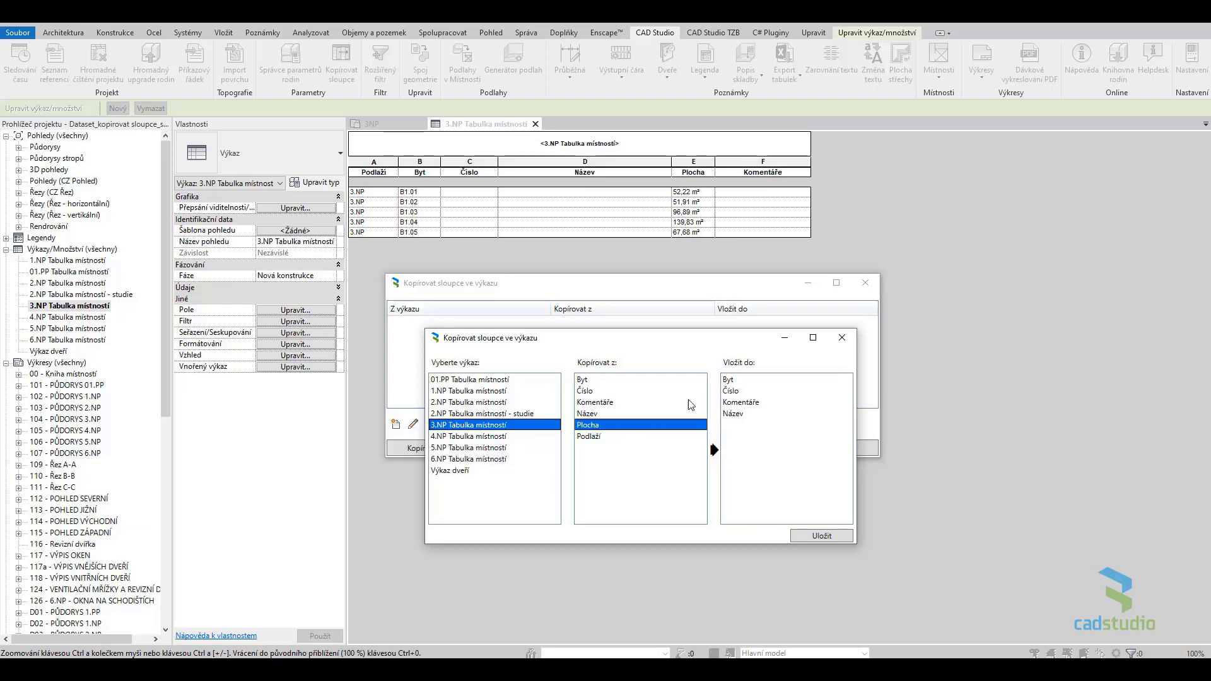
click(751, 403)
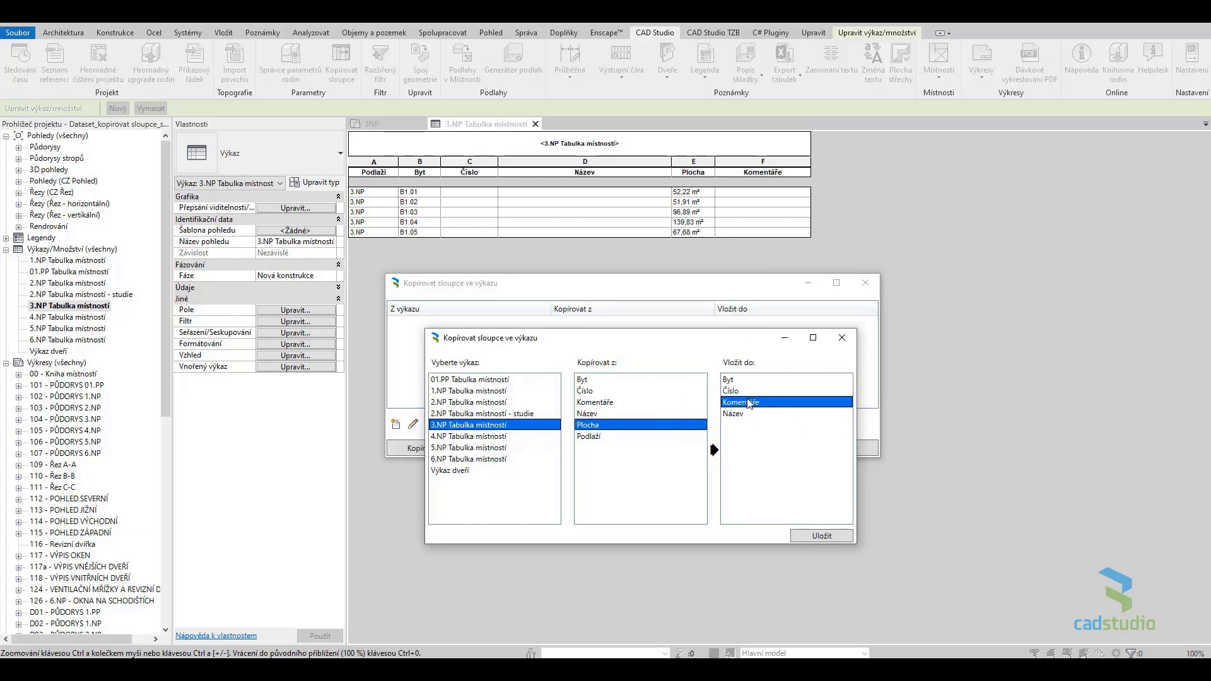
click(820, 536)
click(436, 453)
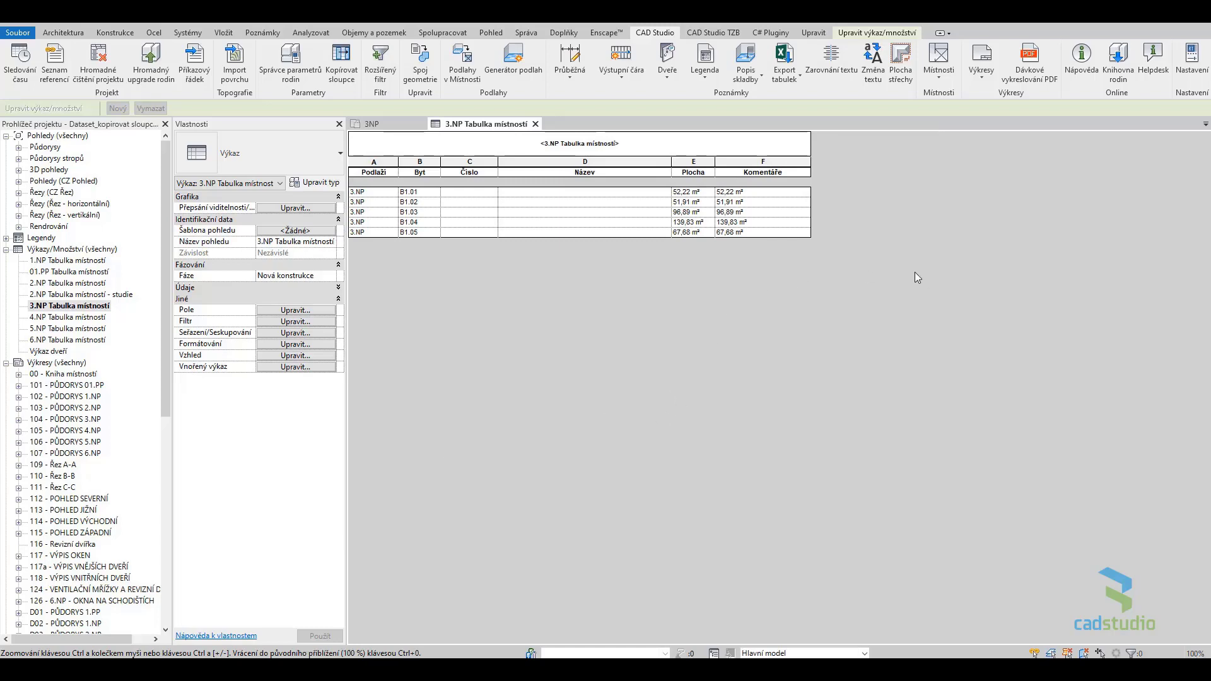
On the 3NP plan, check Komentáře on rooms B1.01.03, B1.01.04 and B1.04.03
click(379, 124)
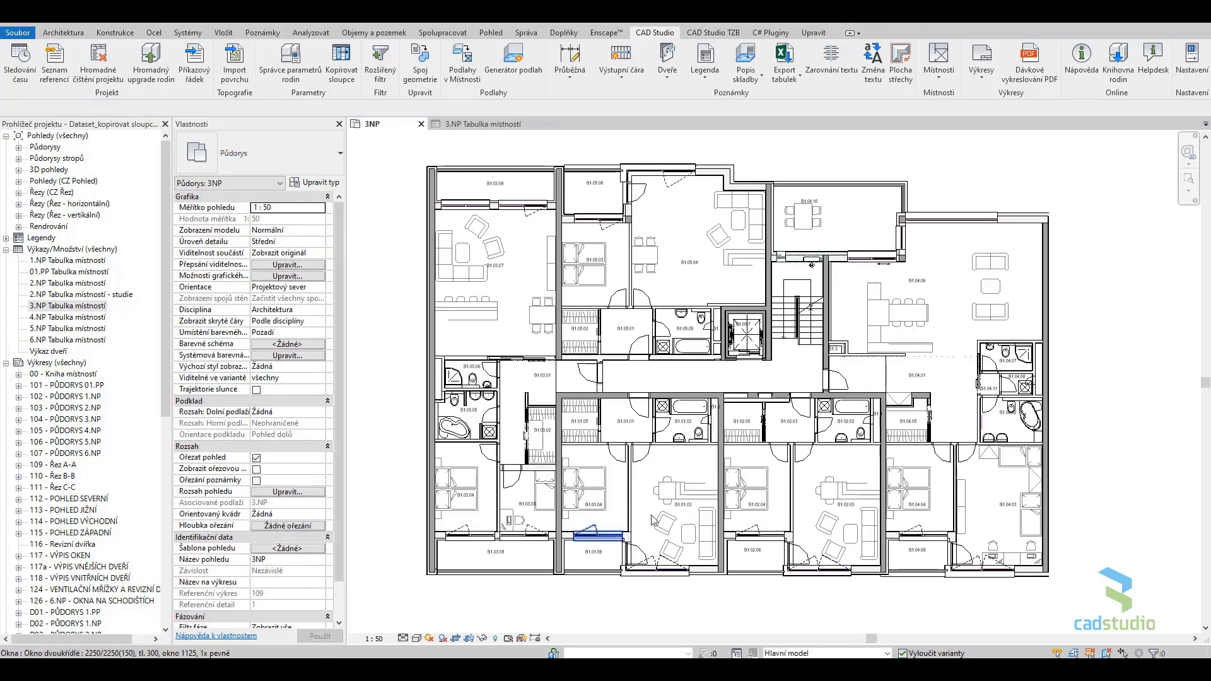
click(696, 522)
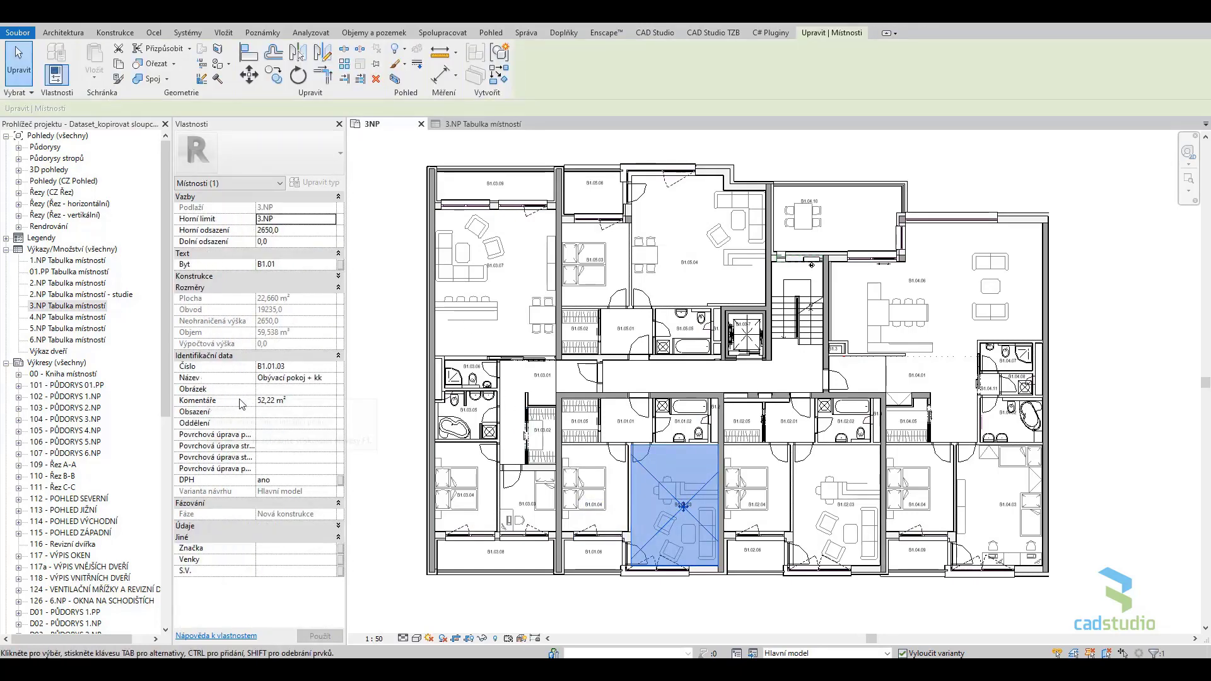
scroll(588, 507, up, 3)
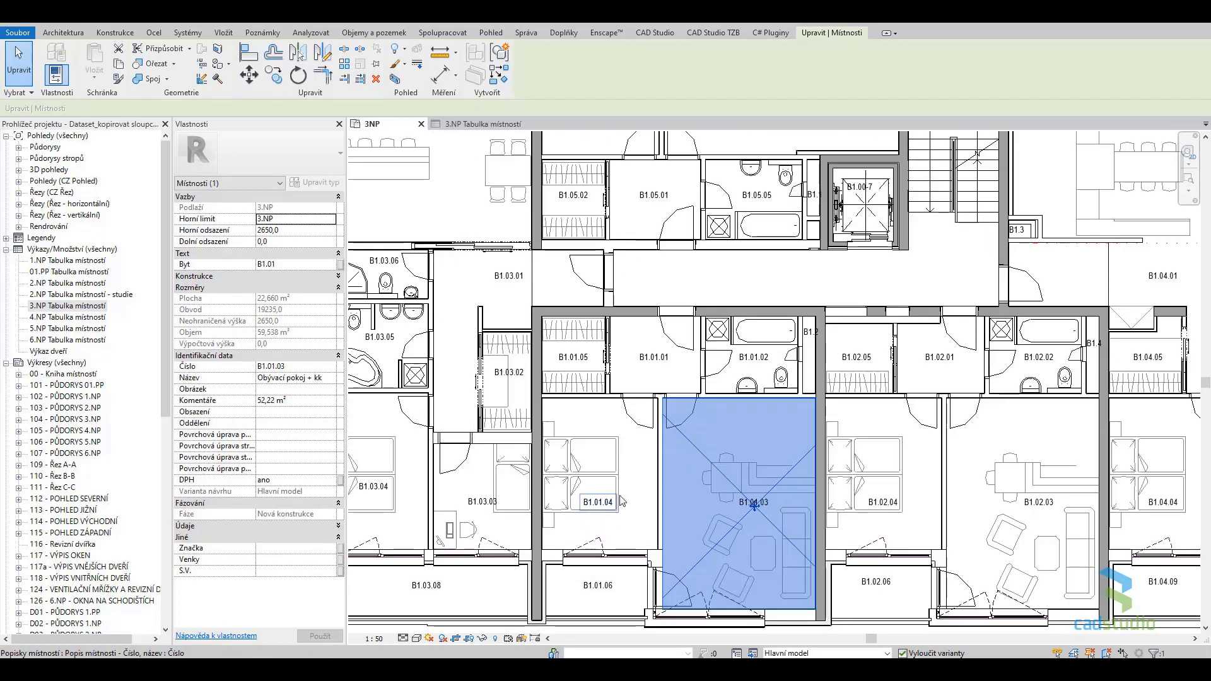
click(635, 488)
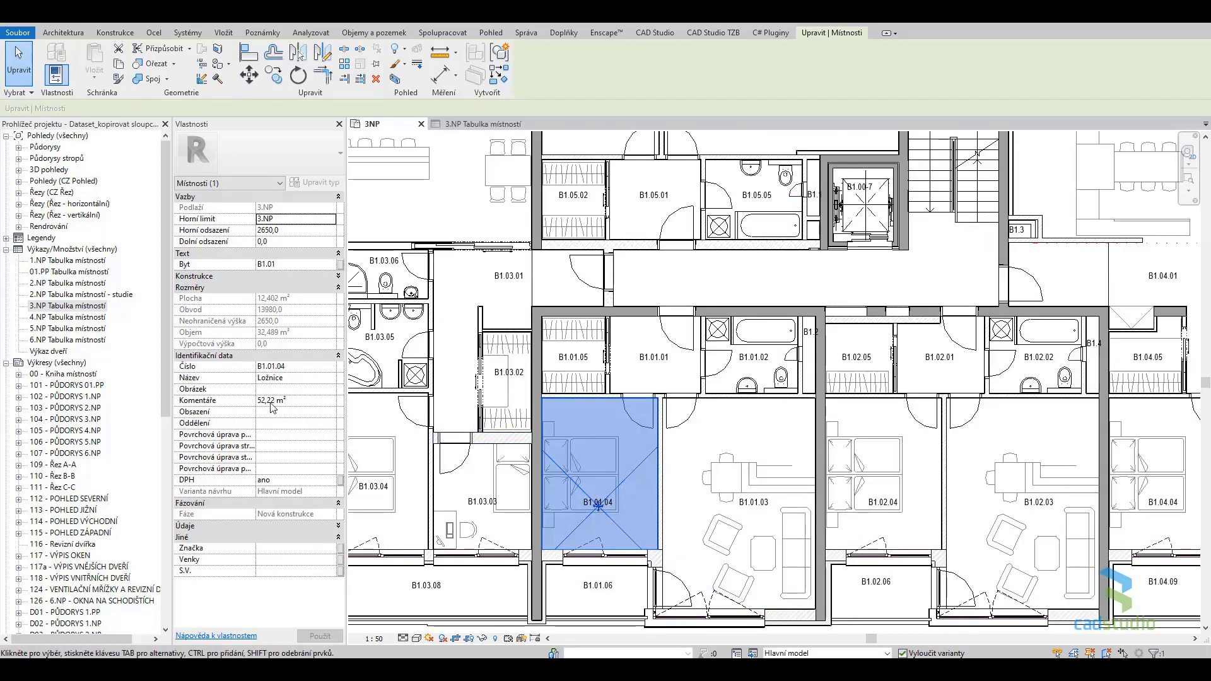
middle_drag(782, 407, 568, 365)
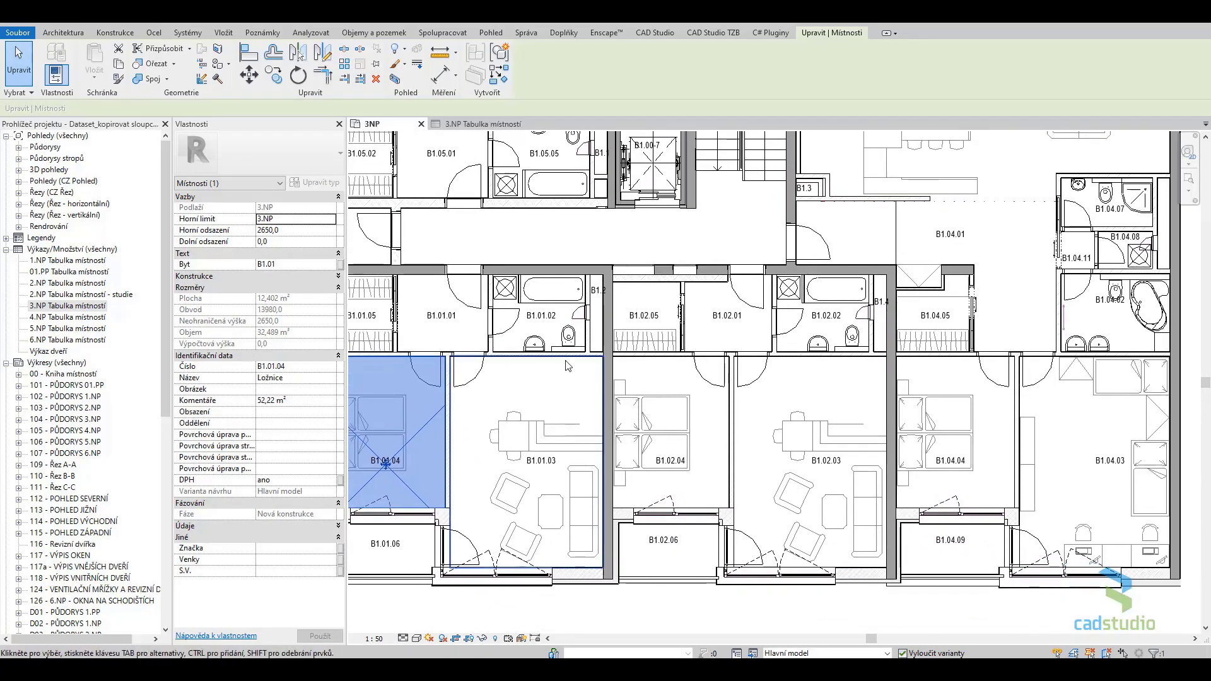
scroll(567, 366, down, 3)
click(831, 453)
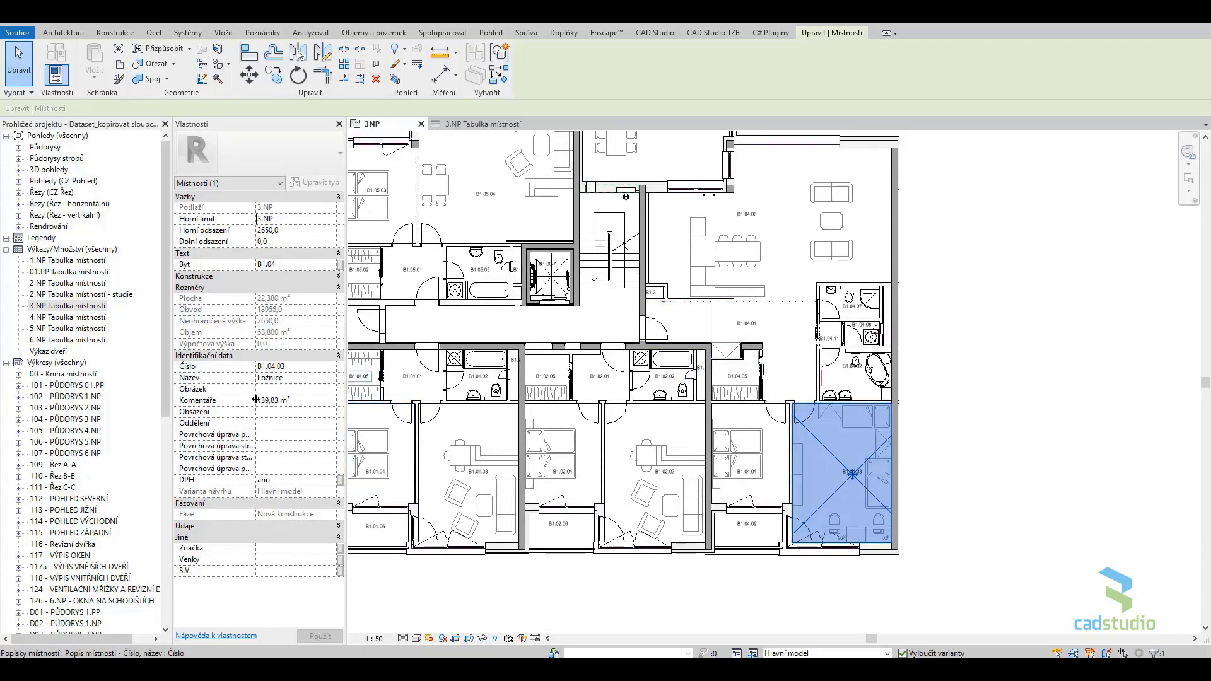
key(Escape)
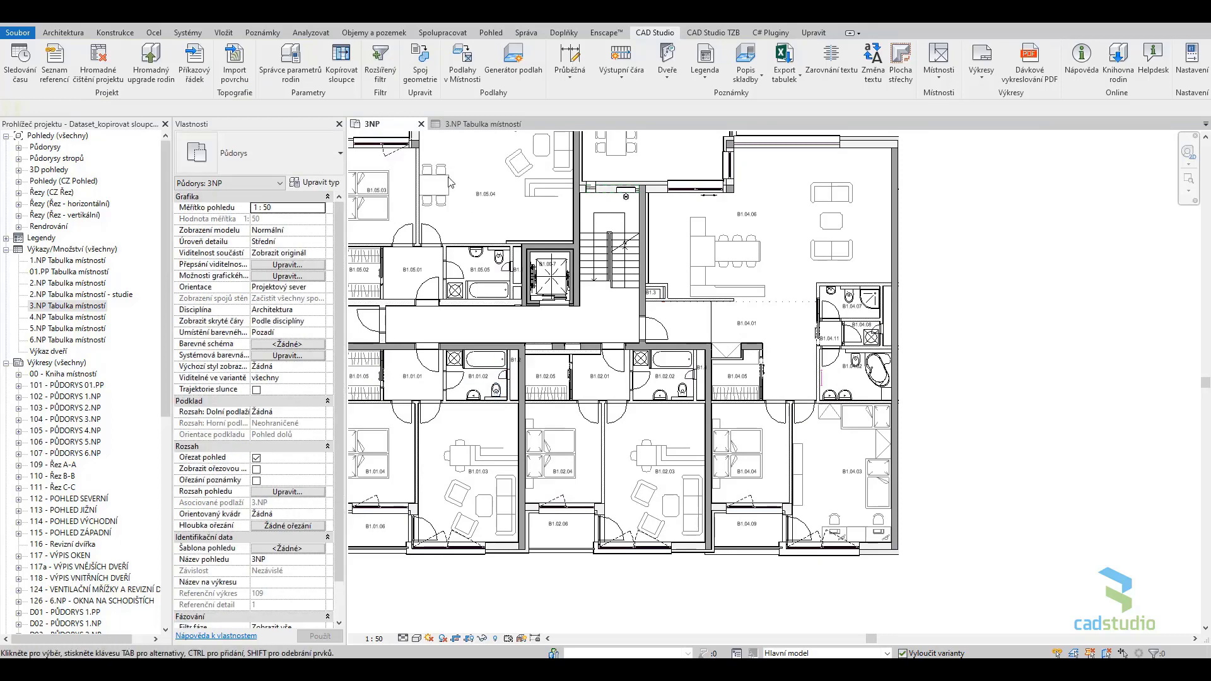
Place apartment total-area room tags on B1.02 and B1.04 in the 3NP plan
click(263, 32)
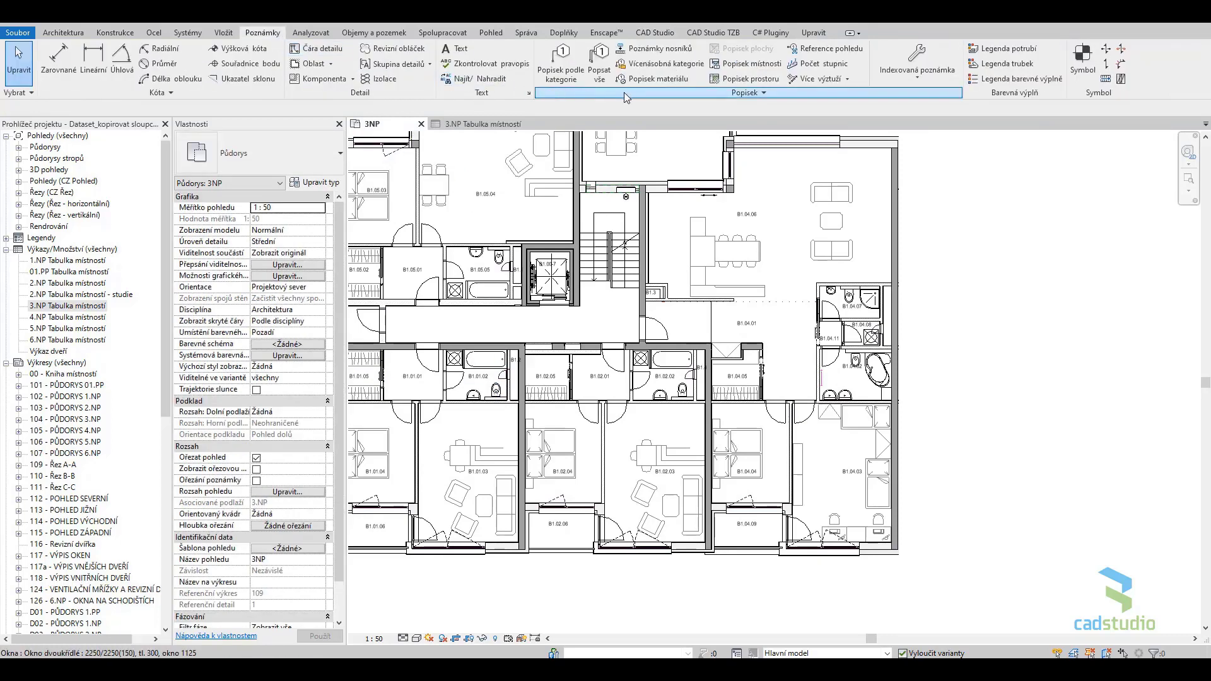
click(722, 64)
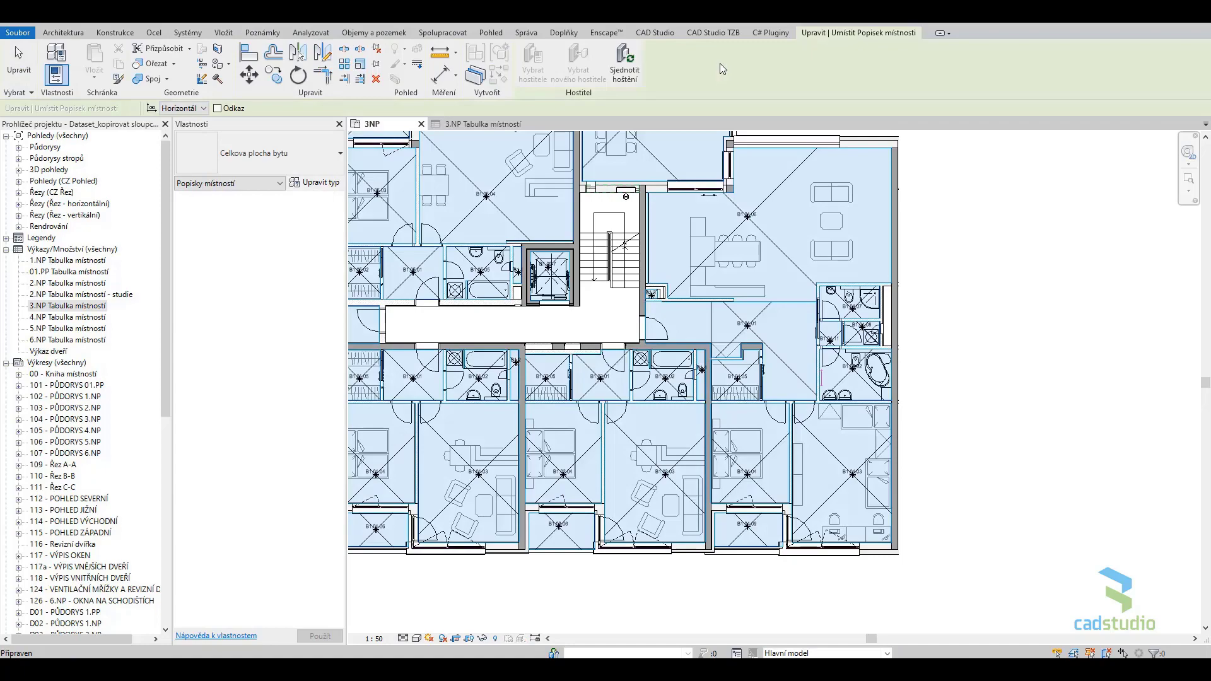
click(282, 150)
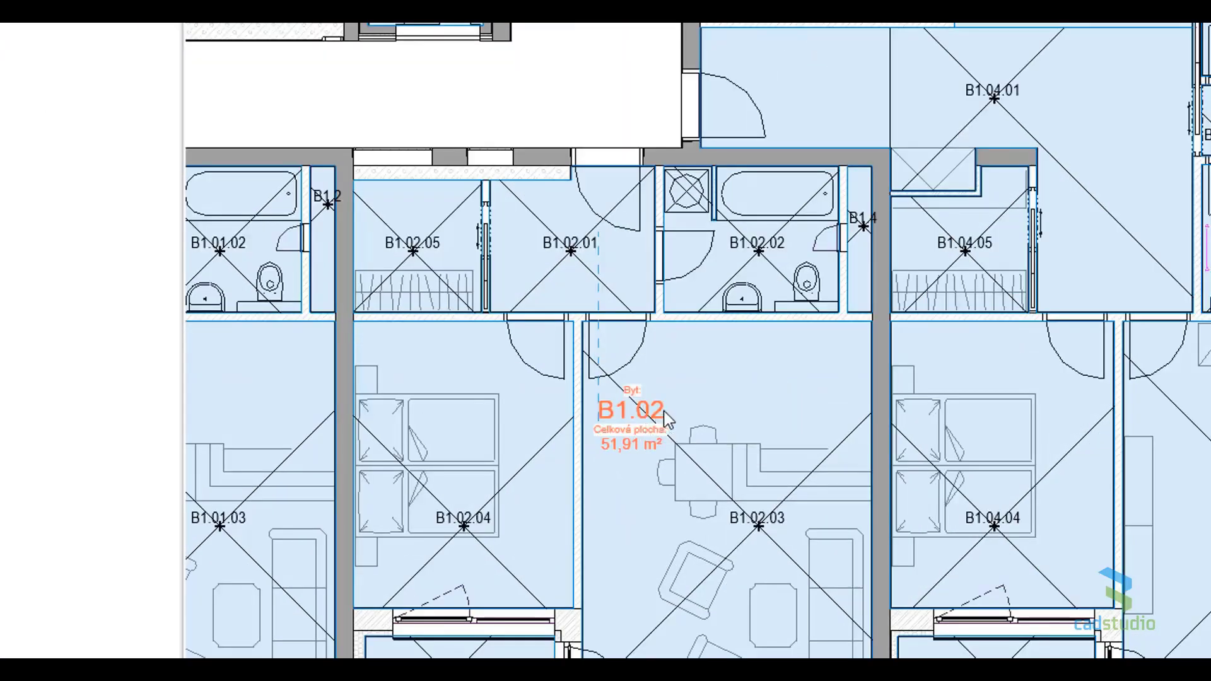
click(670, 397)
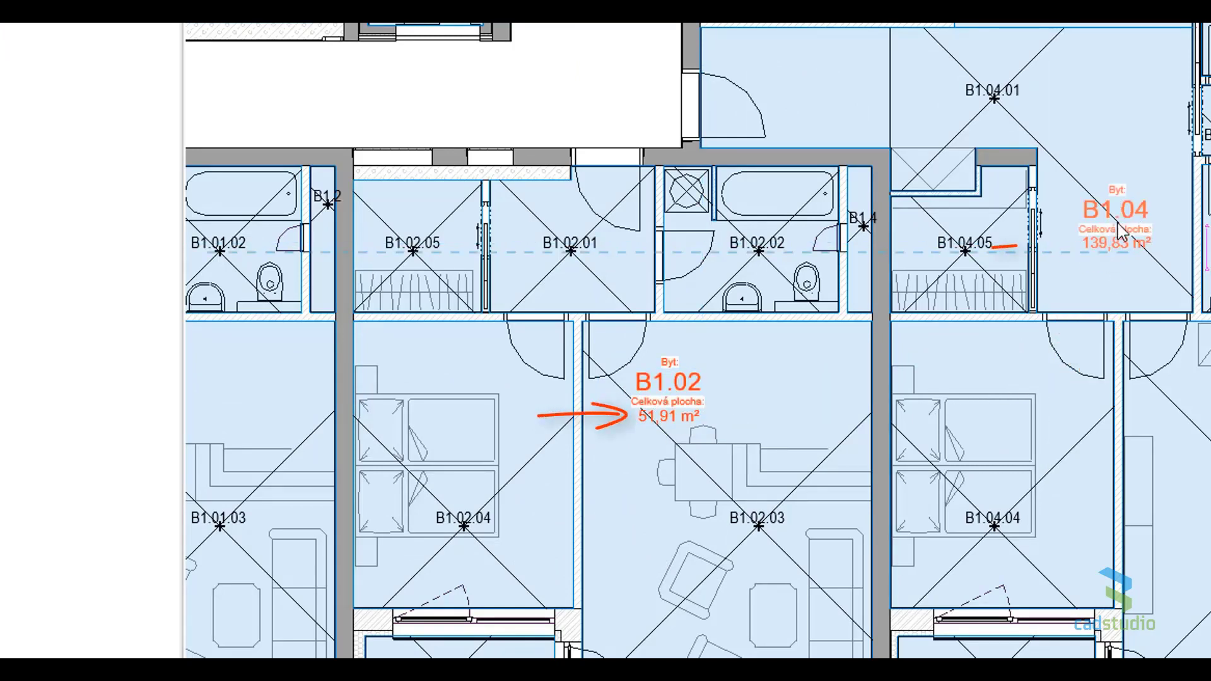
click(1107, 230)
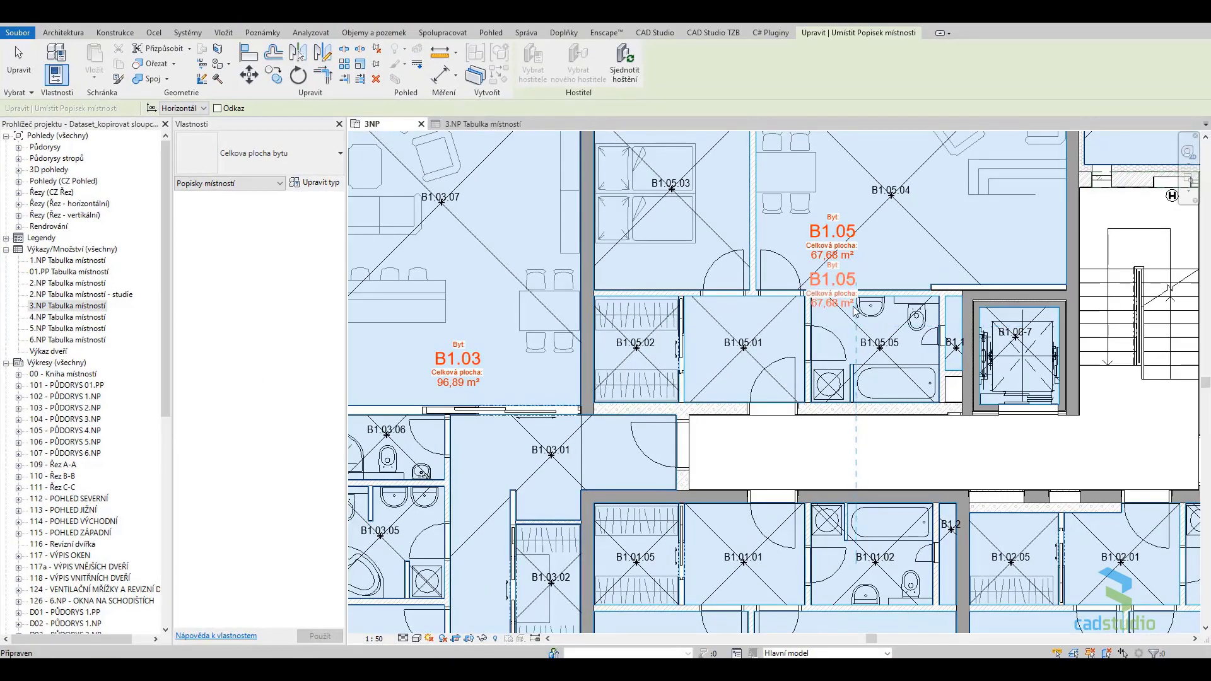
key(Escape)
key(Escape)
scroll(760, 255, down, 1)
scroll(760, 255, down, 1)
scroll(760, 255, down, 1)
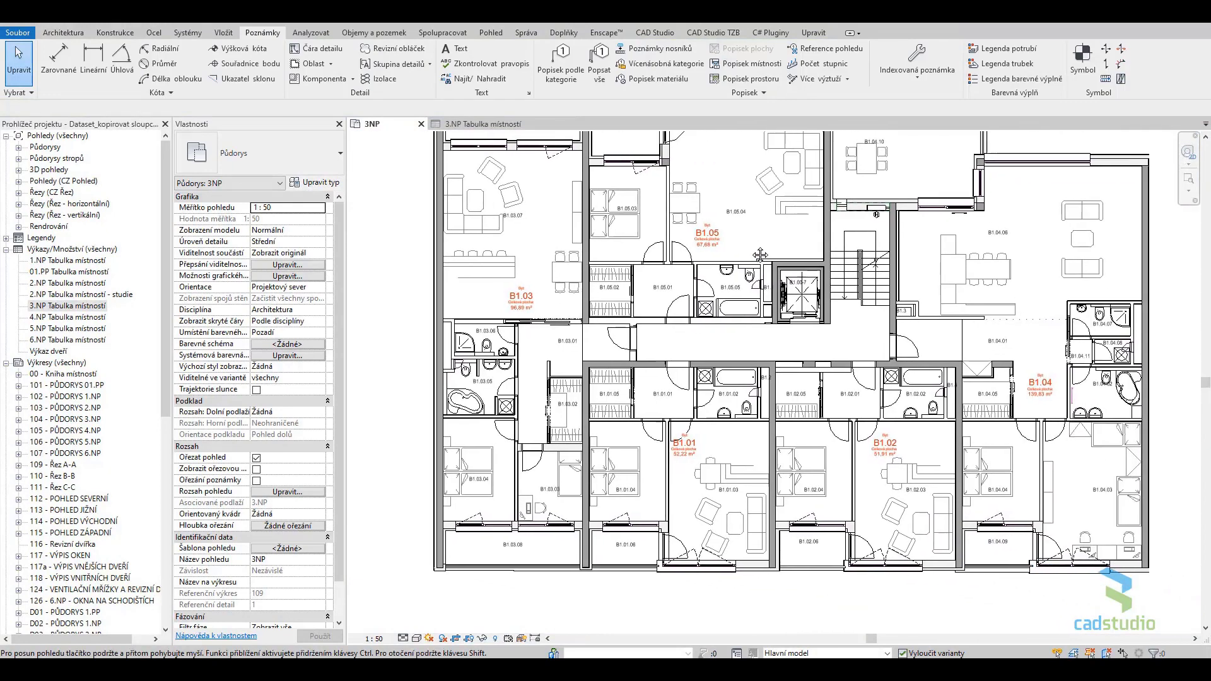
middle_drag(760, 255, 756, 255)
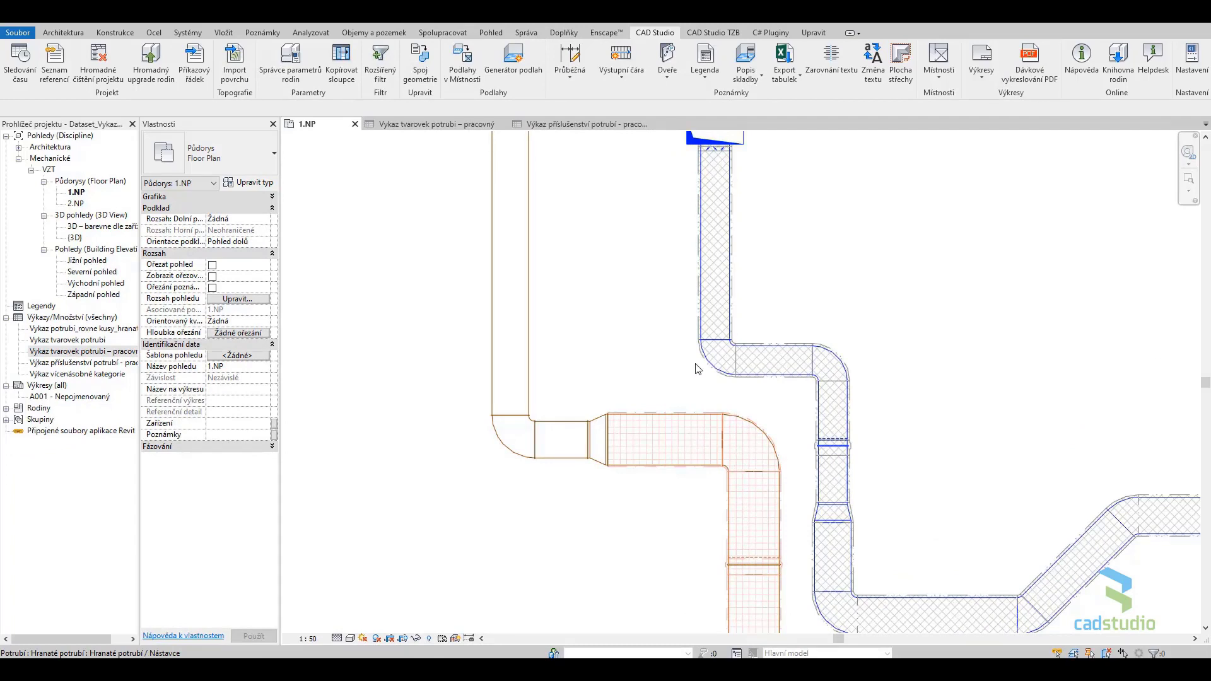
click(719, 367)
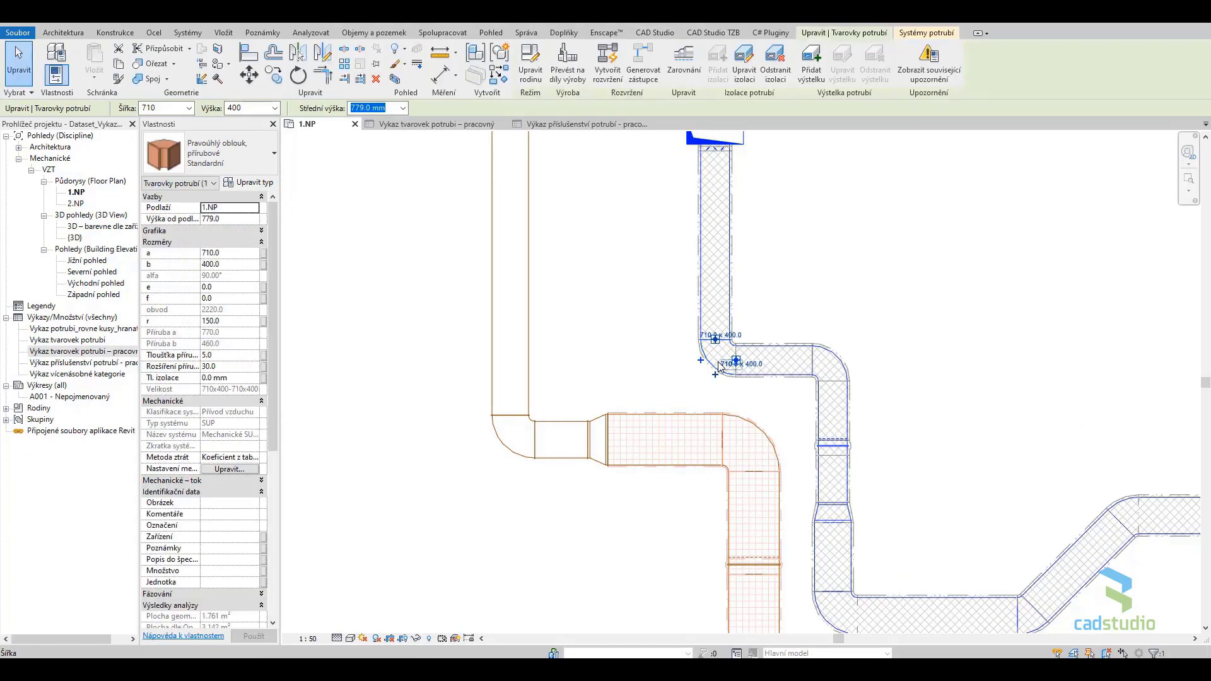
click(742, 76)
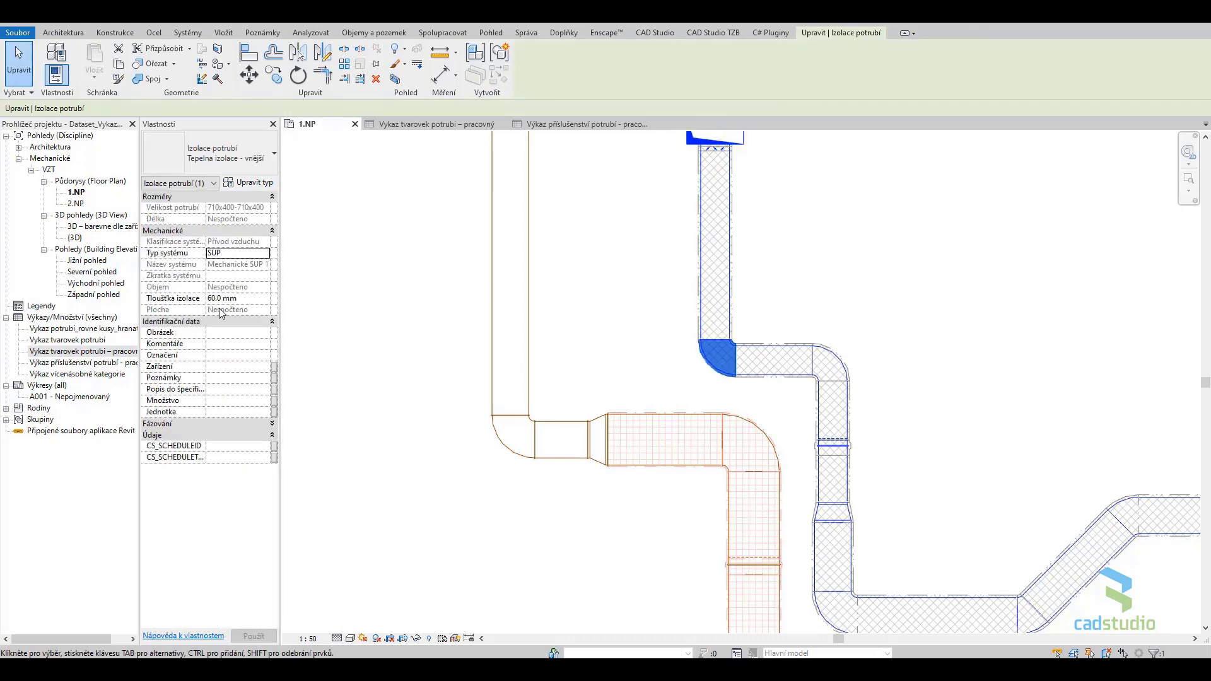
click(674, 356)
click(713, 358)
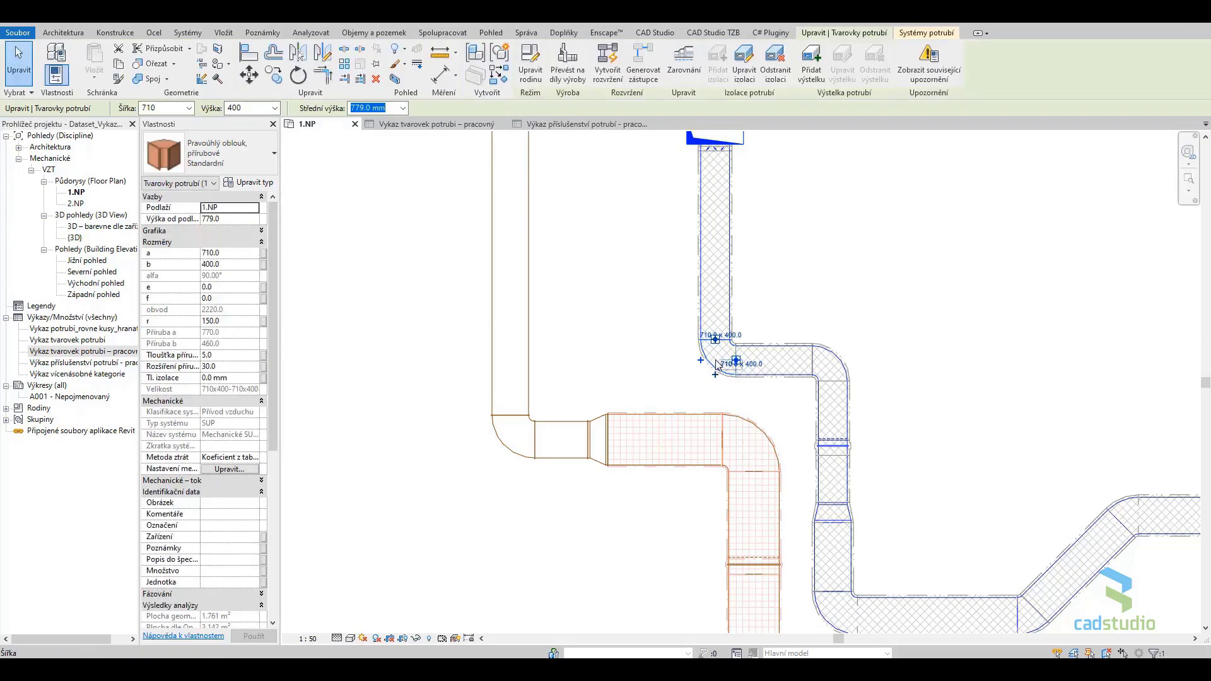
scroll(234, 351, down, 2)
scroll(234, 379, down, 3)
scroll(228, 441, down, 2)
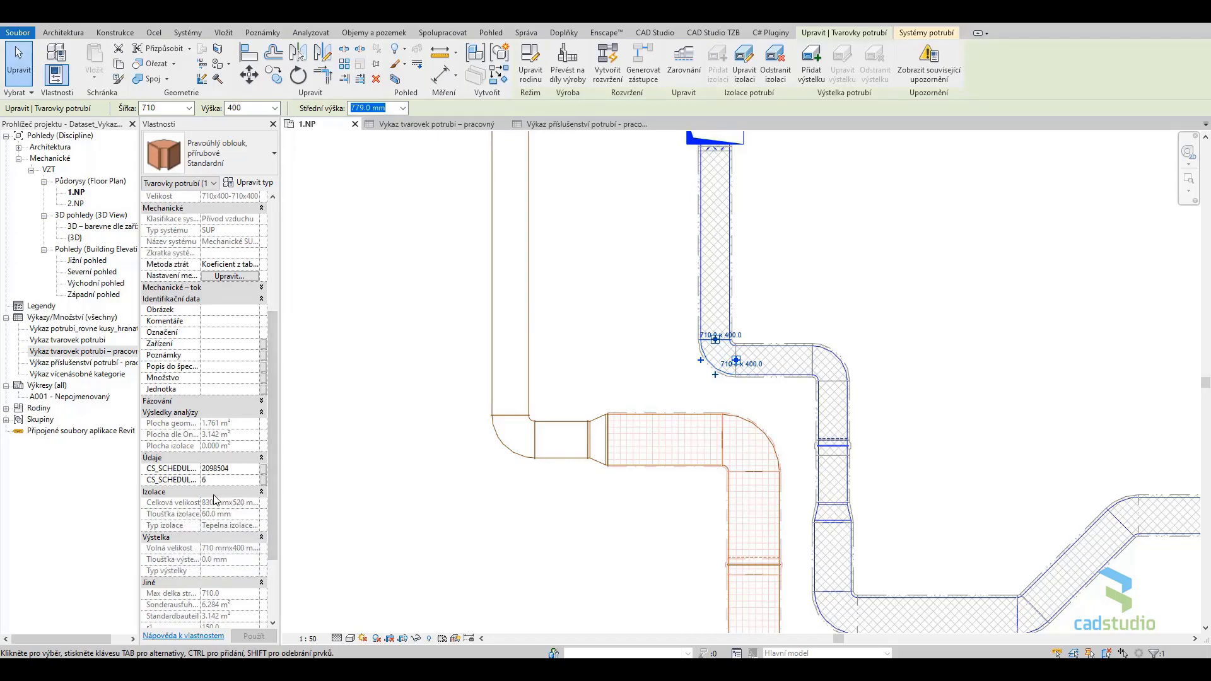
click(75, 353)
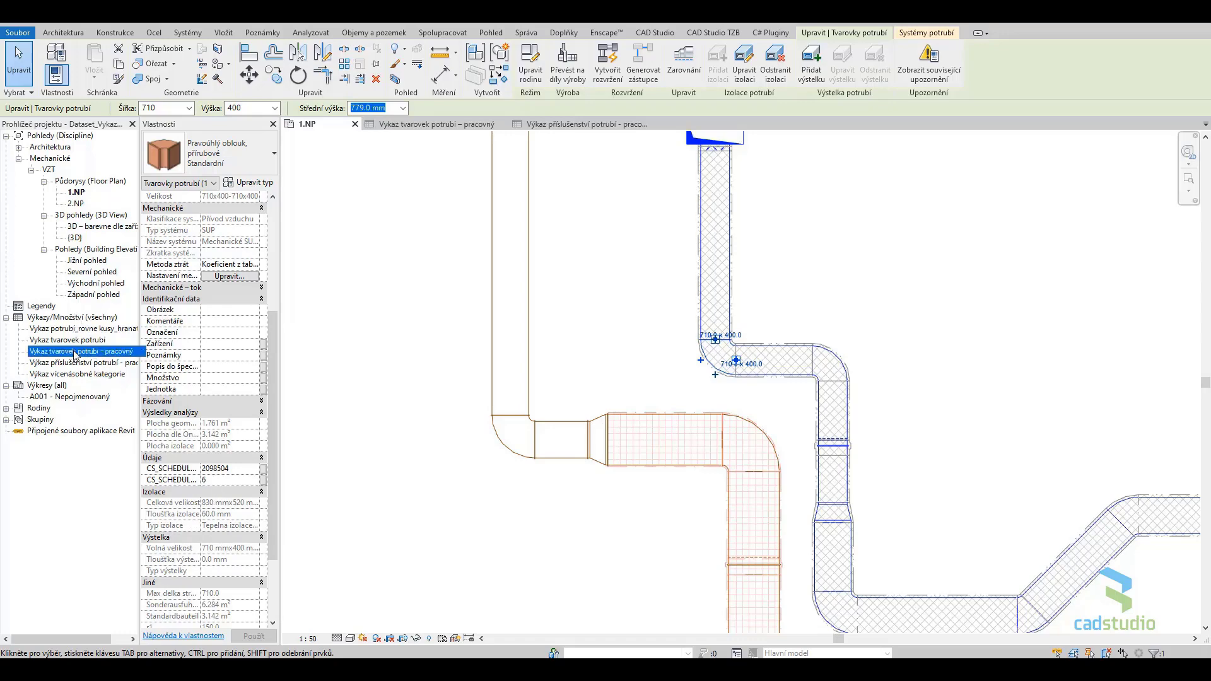
Open the 'Vykaz tvarovek potrubi – pracovný' duct fittings working schedule
double_click(75, 354)
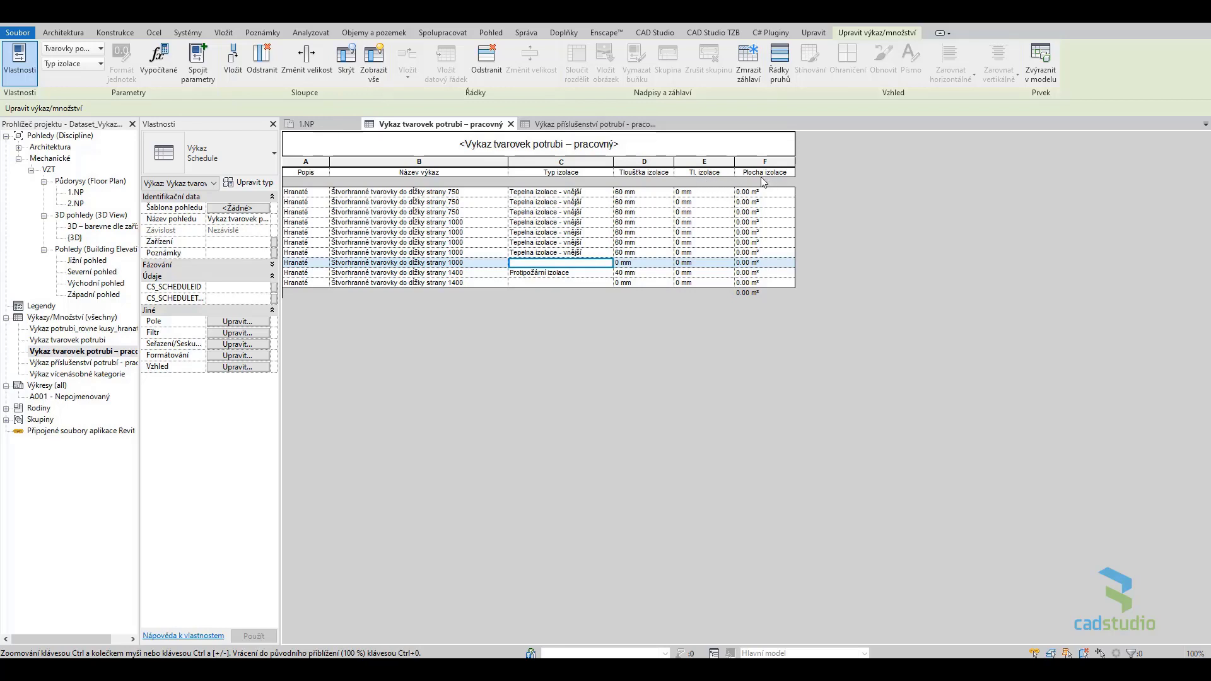
click(655, 32)
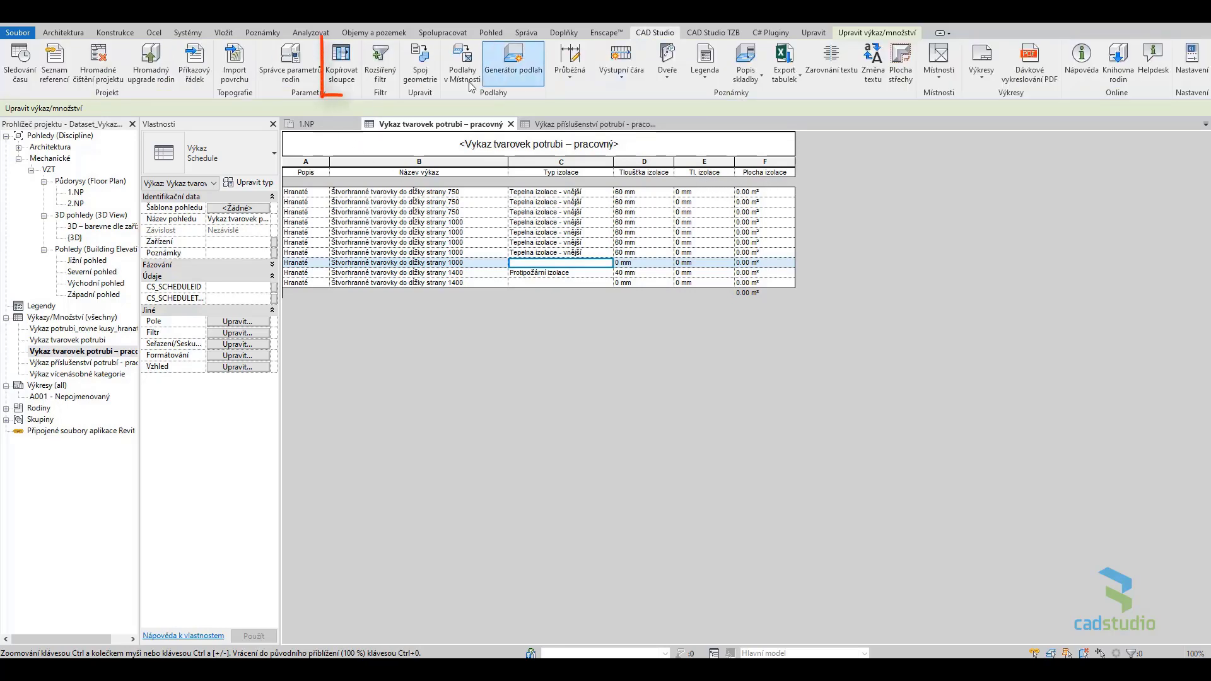
Save a Kopírovat sloupce rule Tloušťka izolace → Tl. izolace for the fittings schedule and run it
click(342, 63)
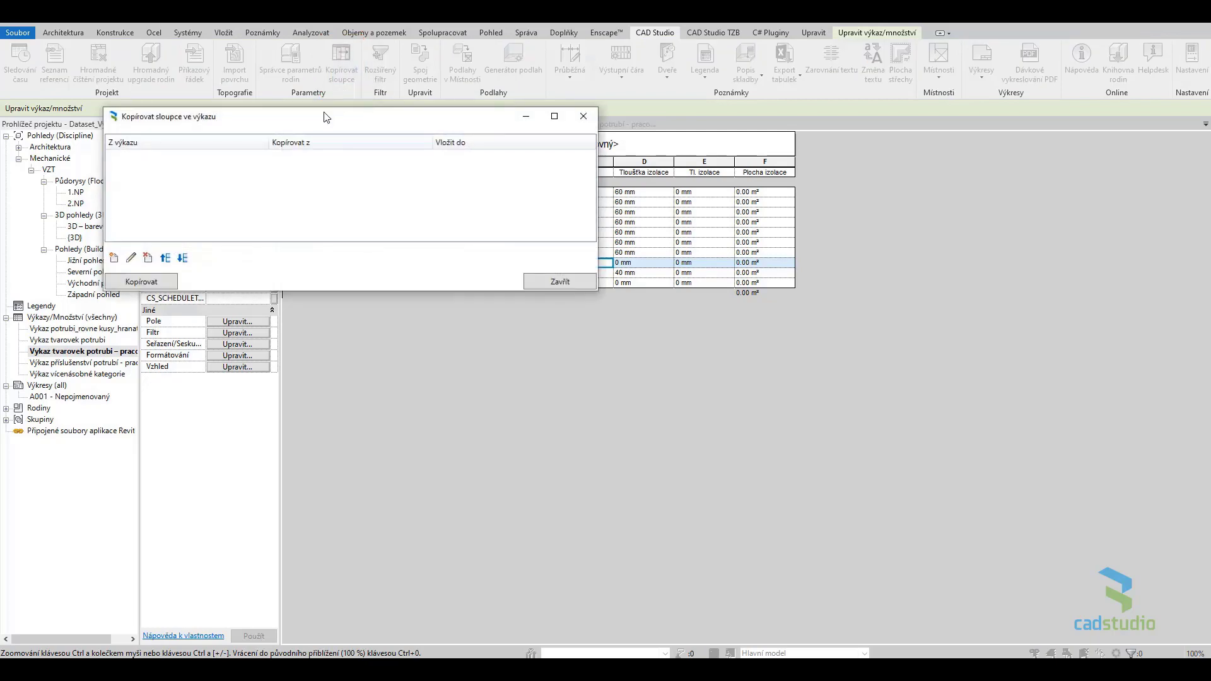
drag(326, 118, 581, 326)
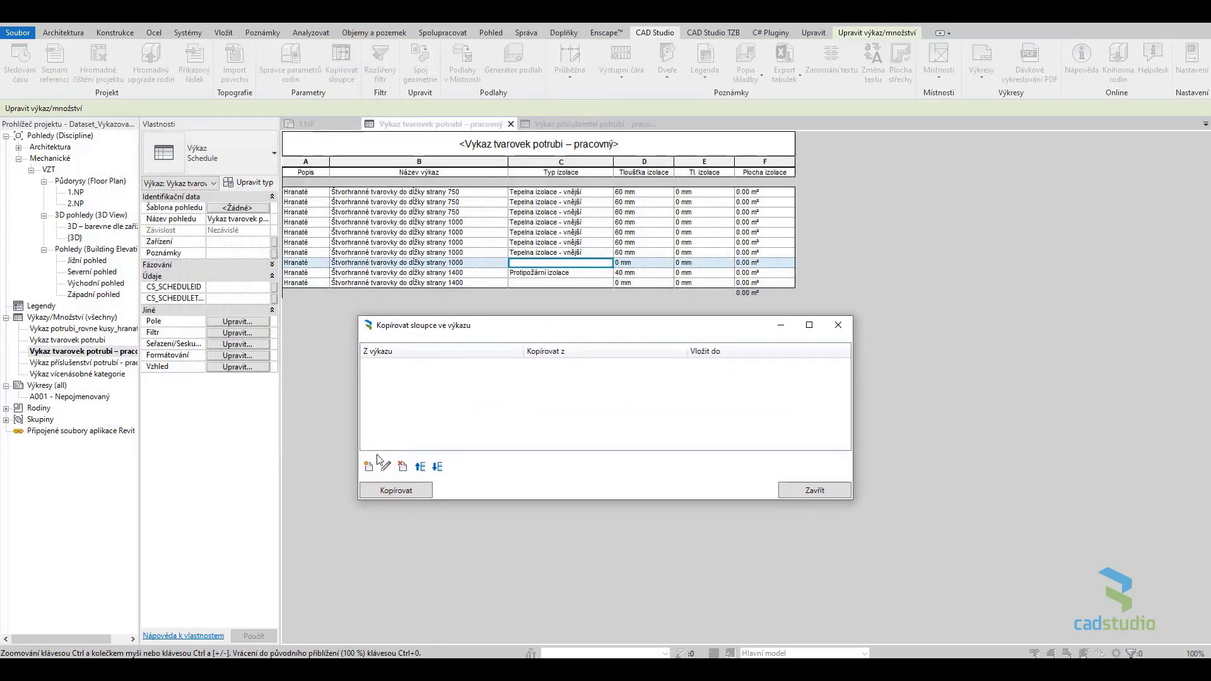
click(372, 470)
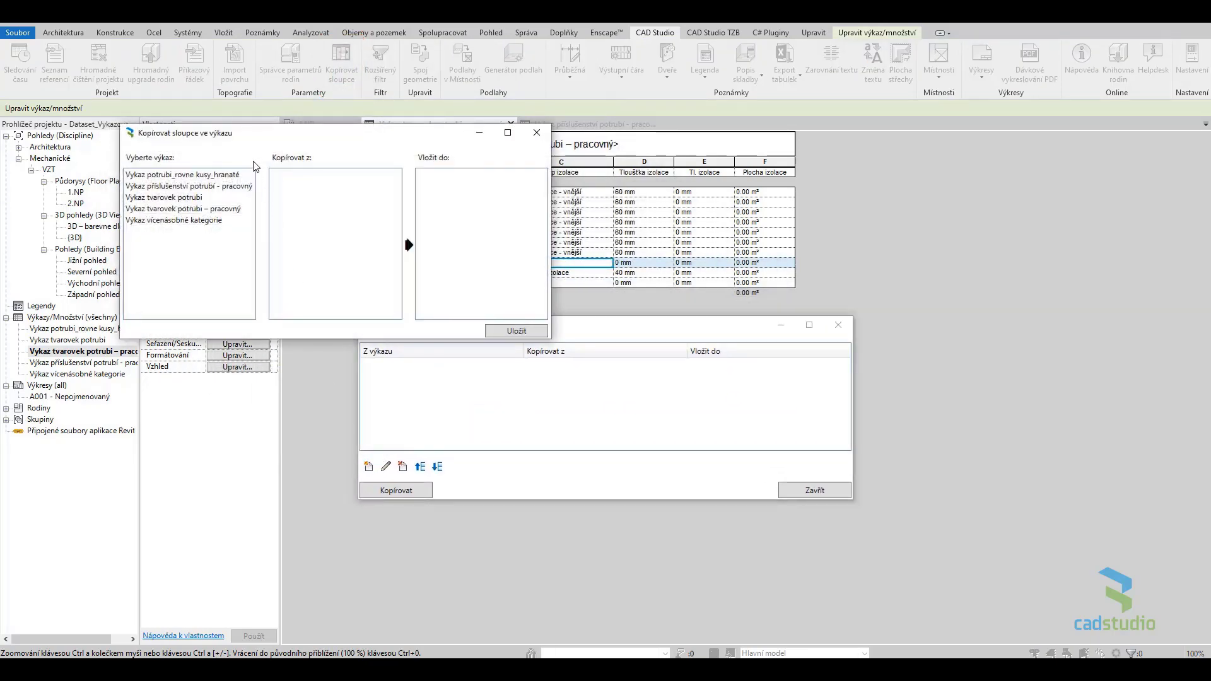
mouse_move(253, 131)
mouse_down()
mouse_move(472, 237)
mouse_move(529, 367)
mouse_up()
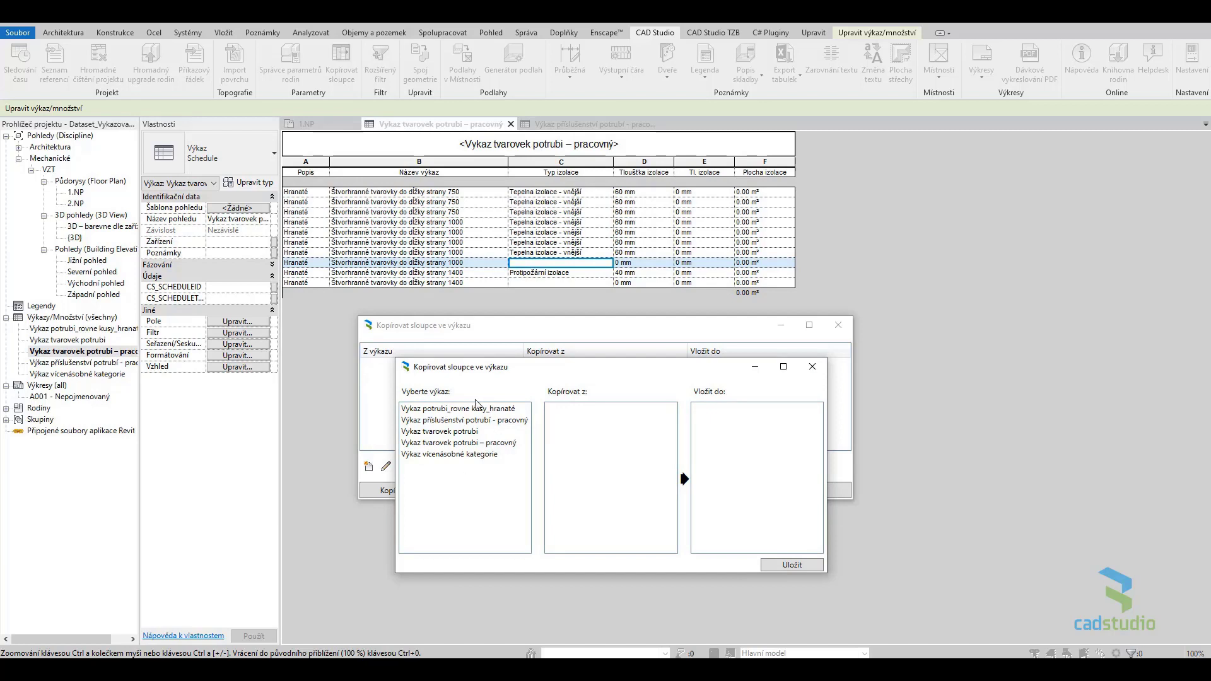
click(469, 444)
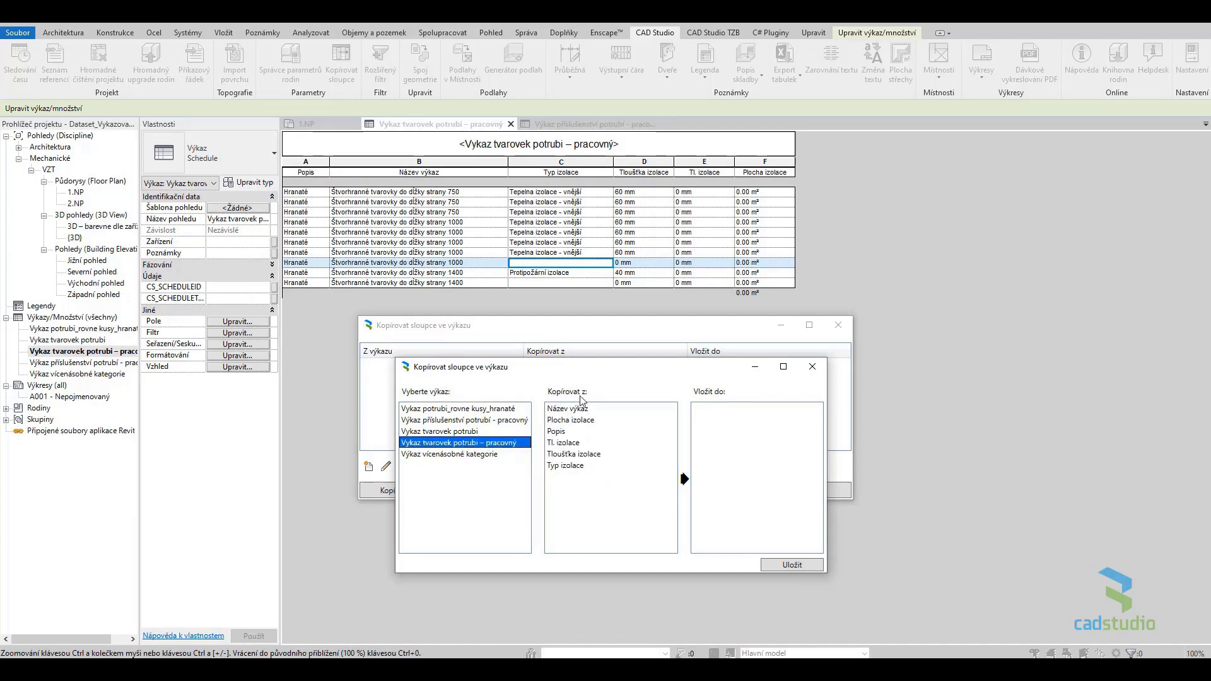
click(579, 458)
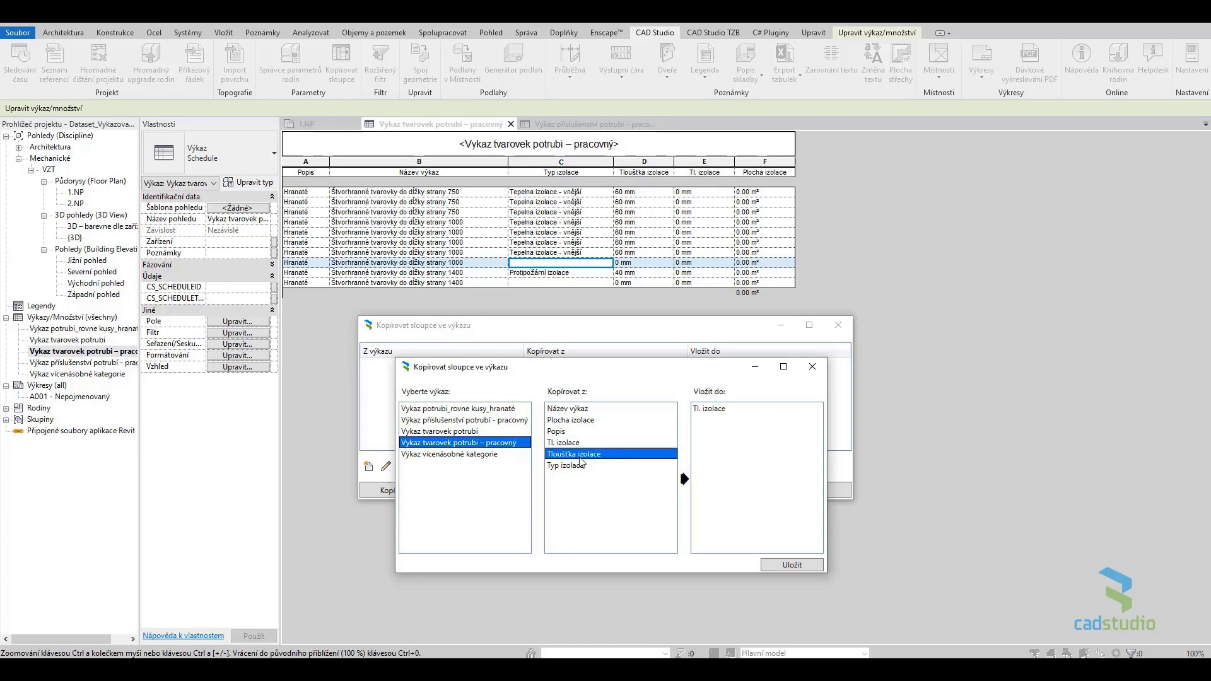
click(715, 411)
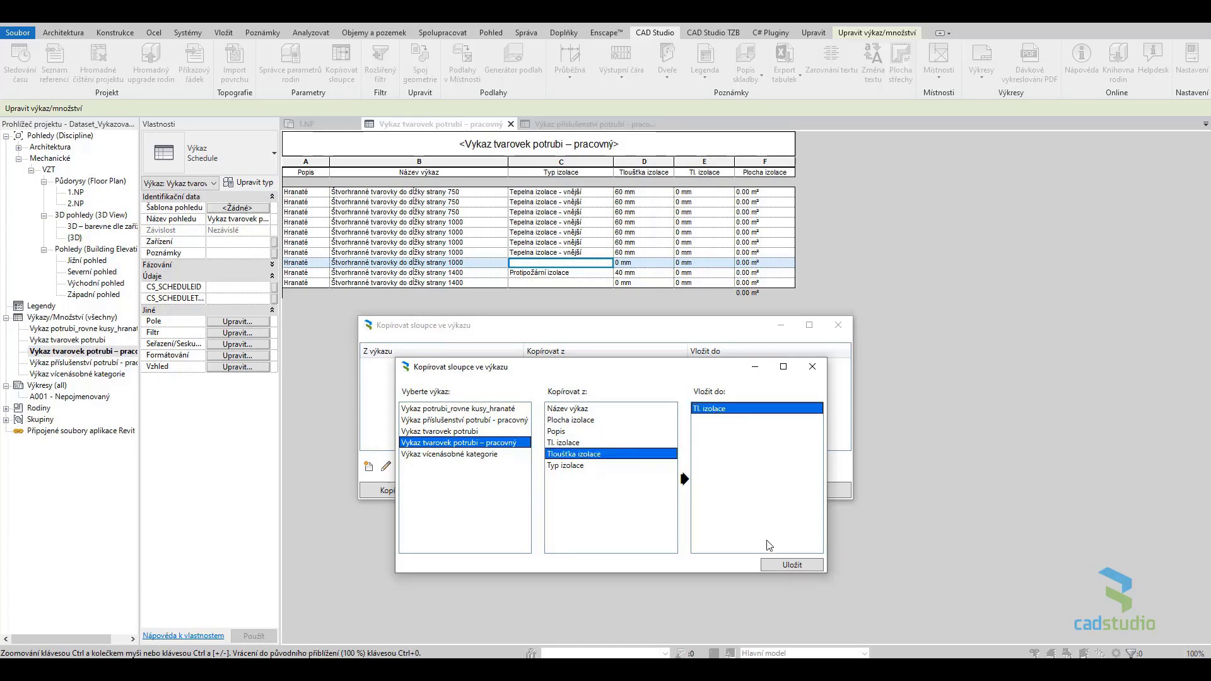
click(786, 565)
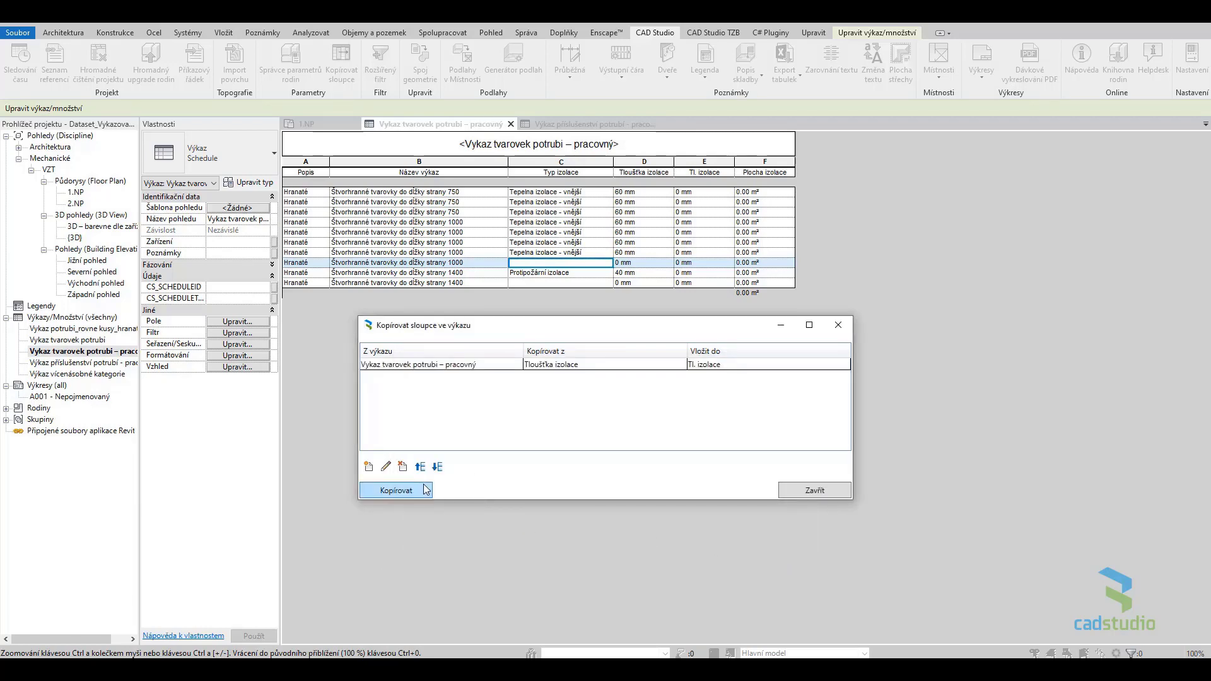
click(398, 490)
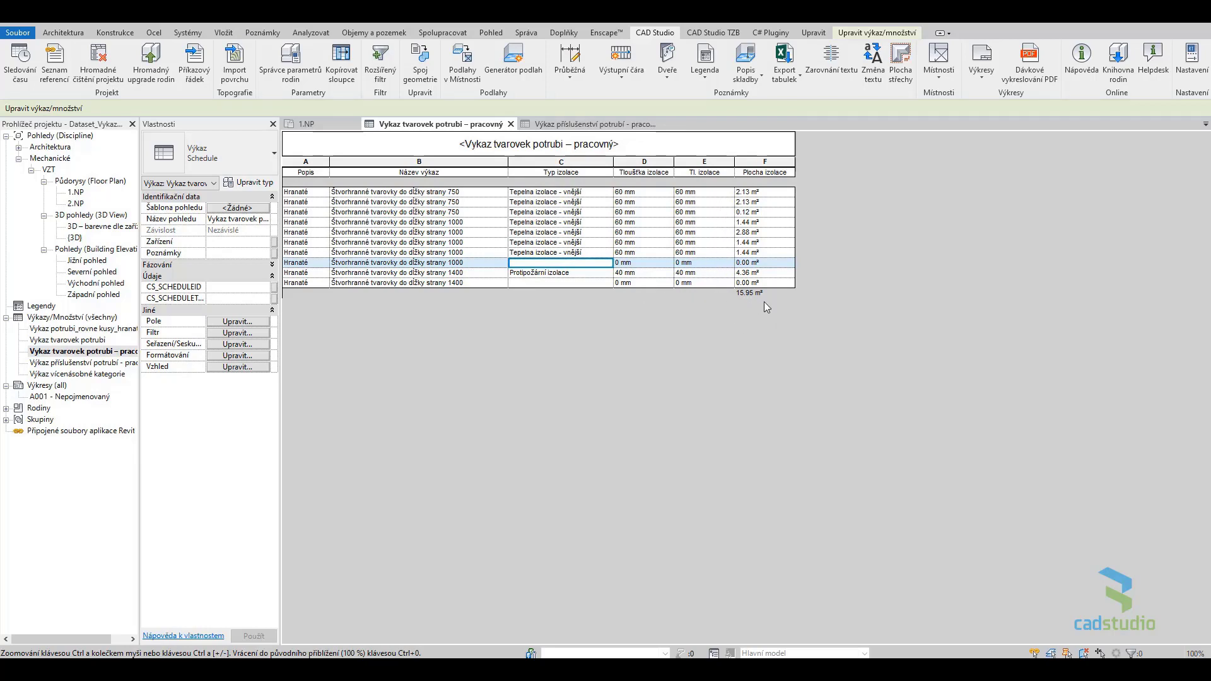
Return to the 1.NP duct floor plan
click(328, 126)
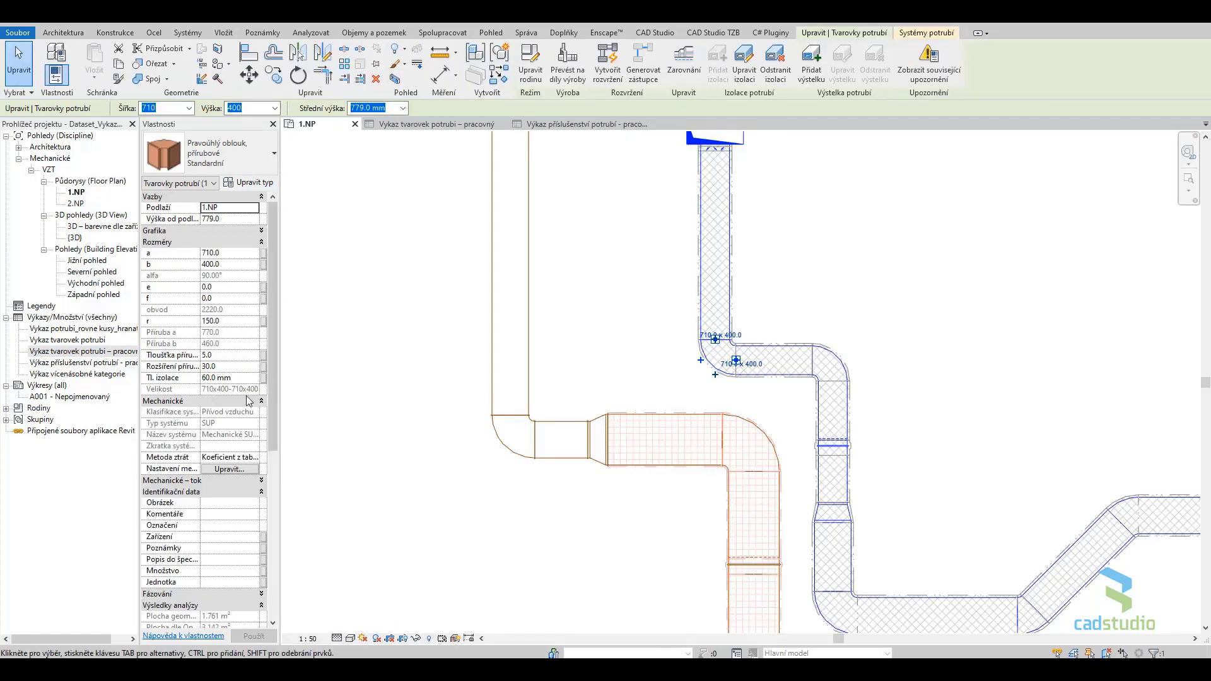
Check the fire damper's Tl. izolace, then open the 'Výkaz příslušenství potrubí - pracovný' schedule
scroll(246, 312, down, 3)
scroll(246, 309, down, 3)
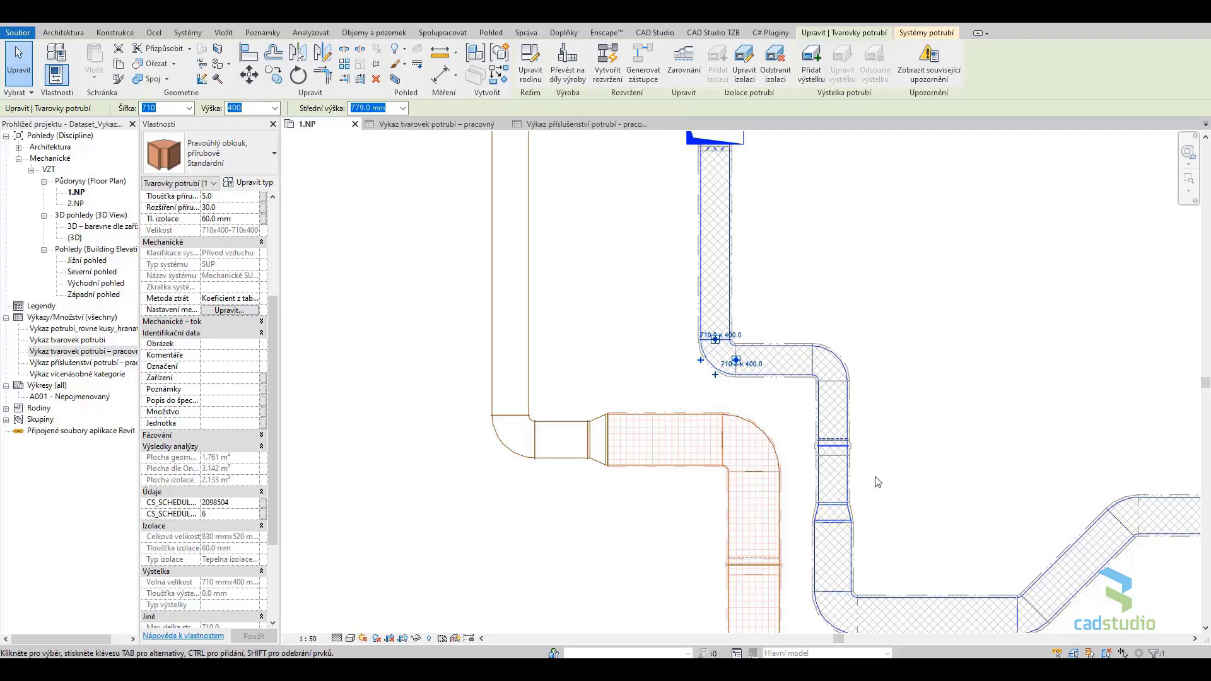
click(837, 448)
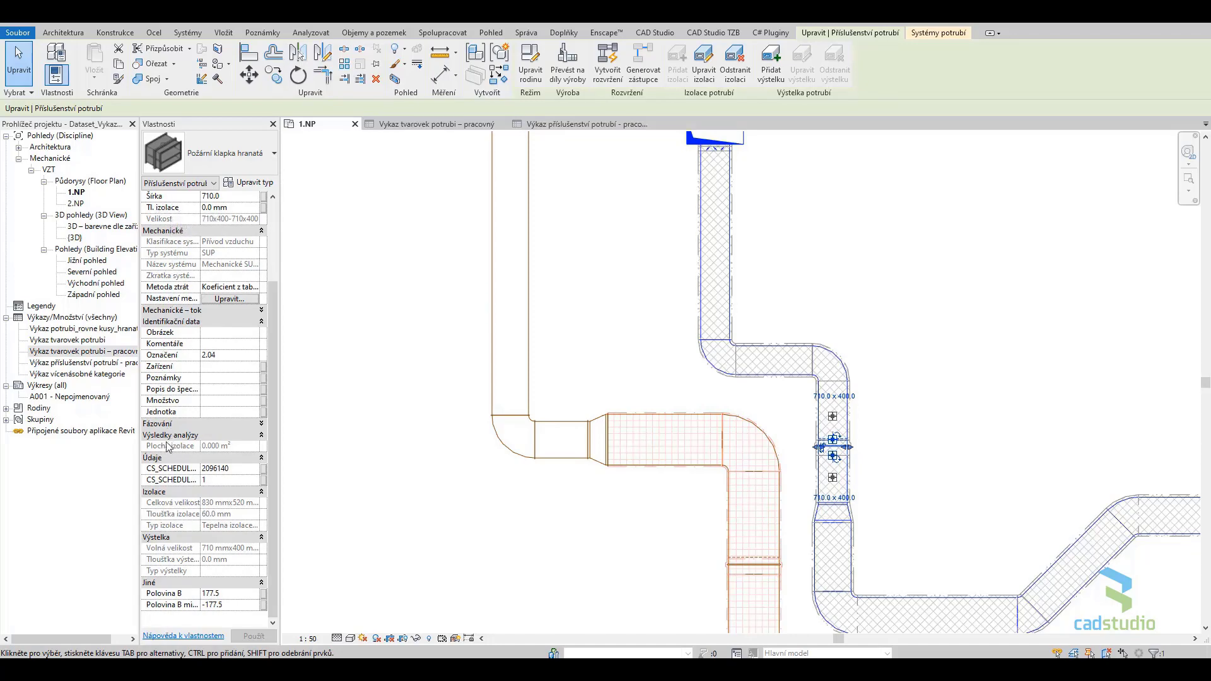
double_click(95, 368)
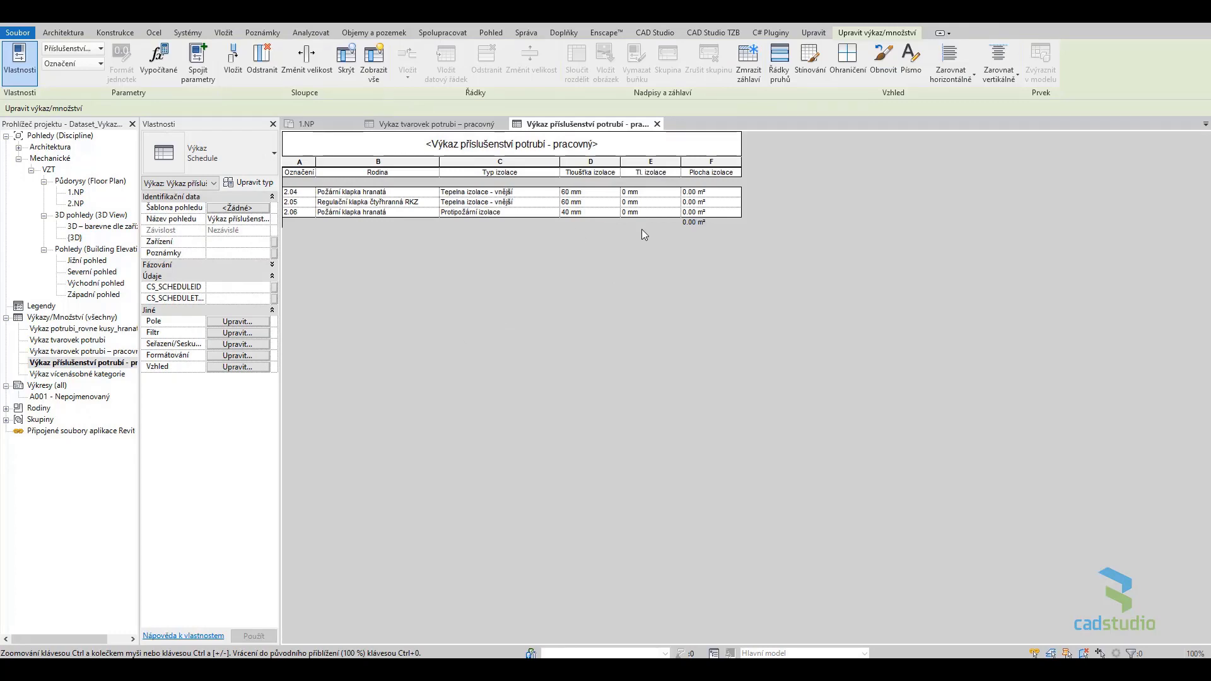
Add and run a Copy Columns rule copying Tloušťka izolace into Tl. izolace for the duct accessories schedule
click(656, 33)
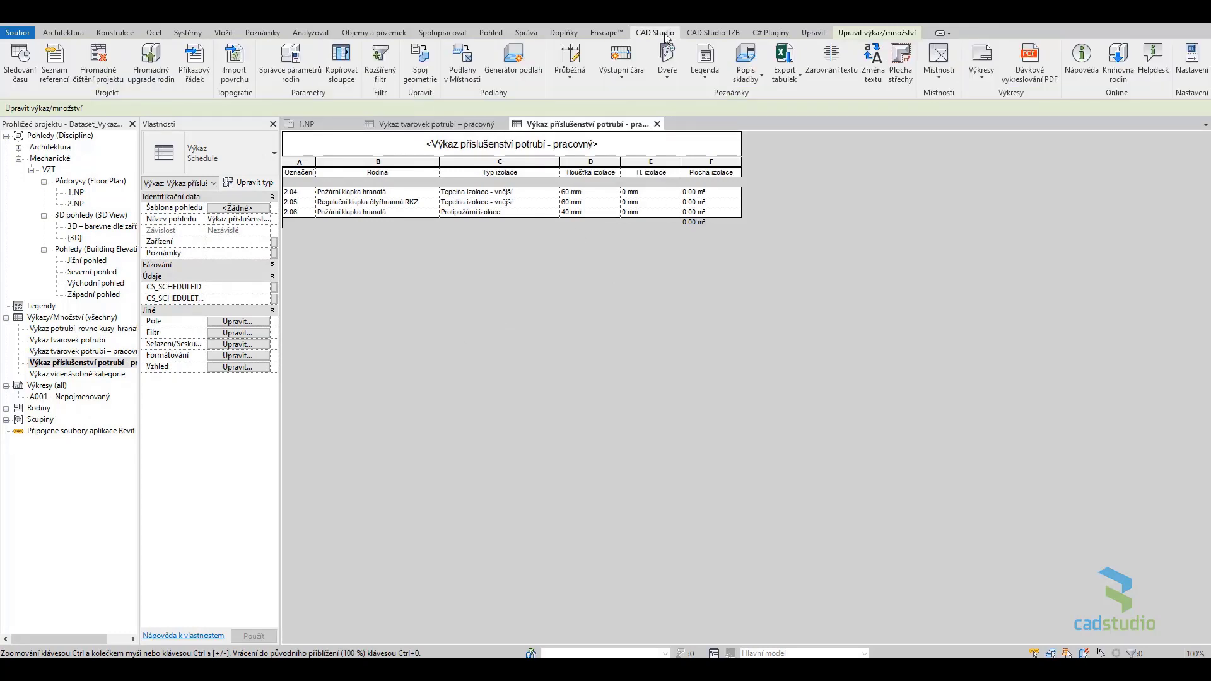
click(335, 70)
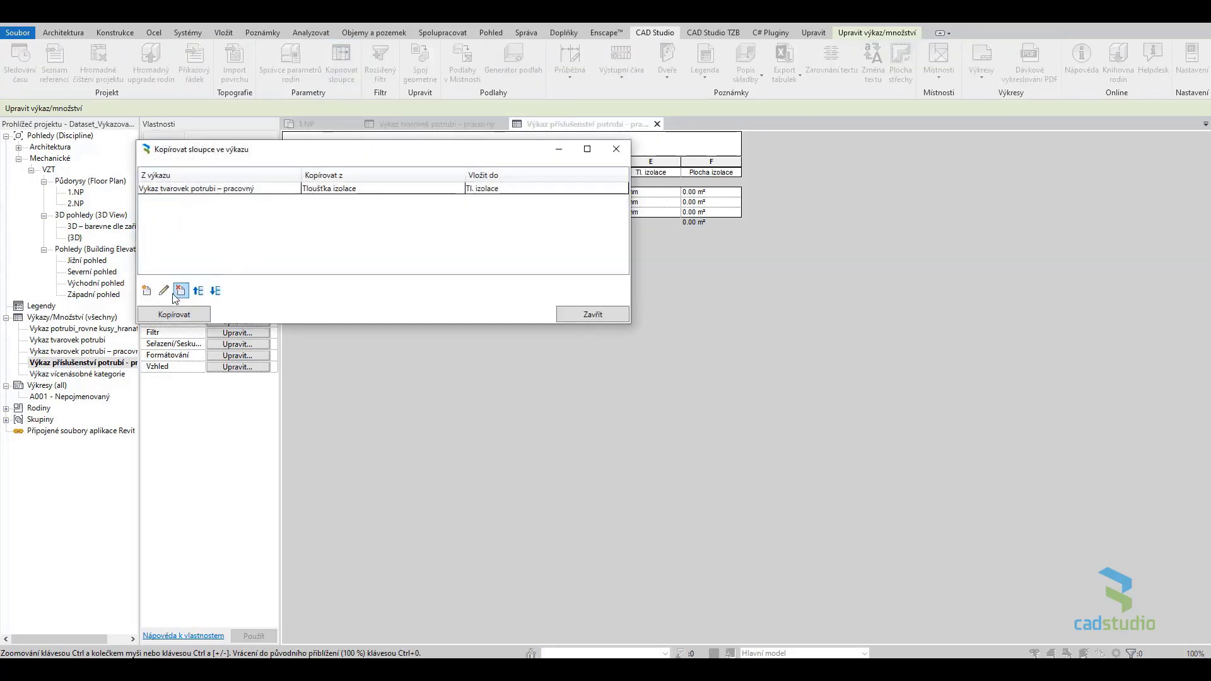
click(147, 292)
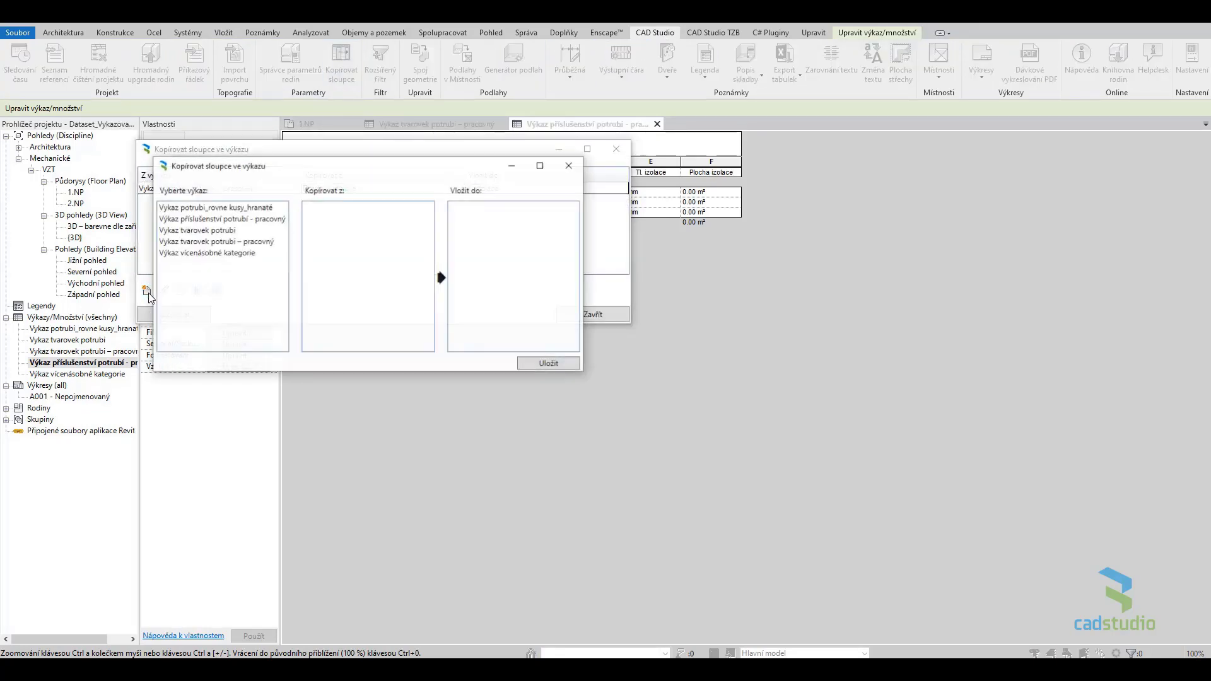
click(209, 224)
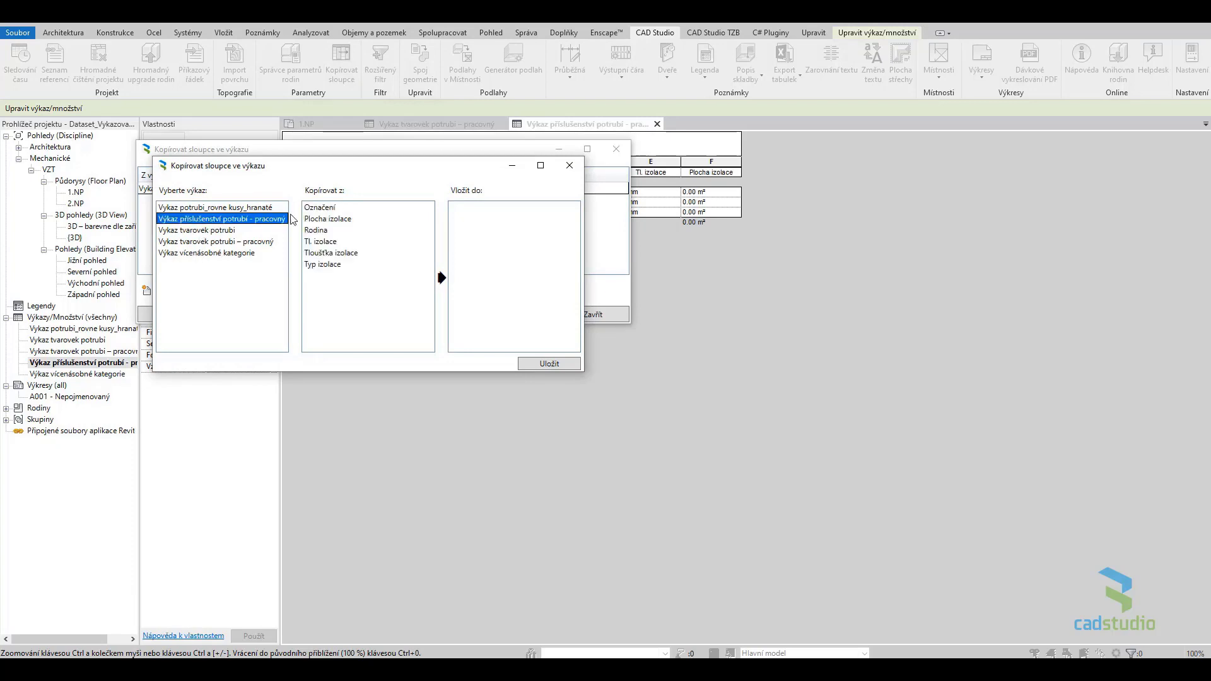
click(332, 253)
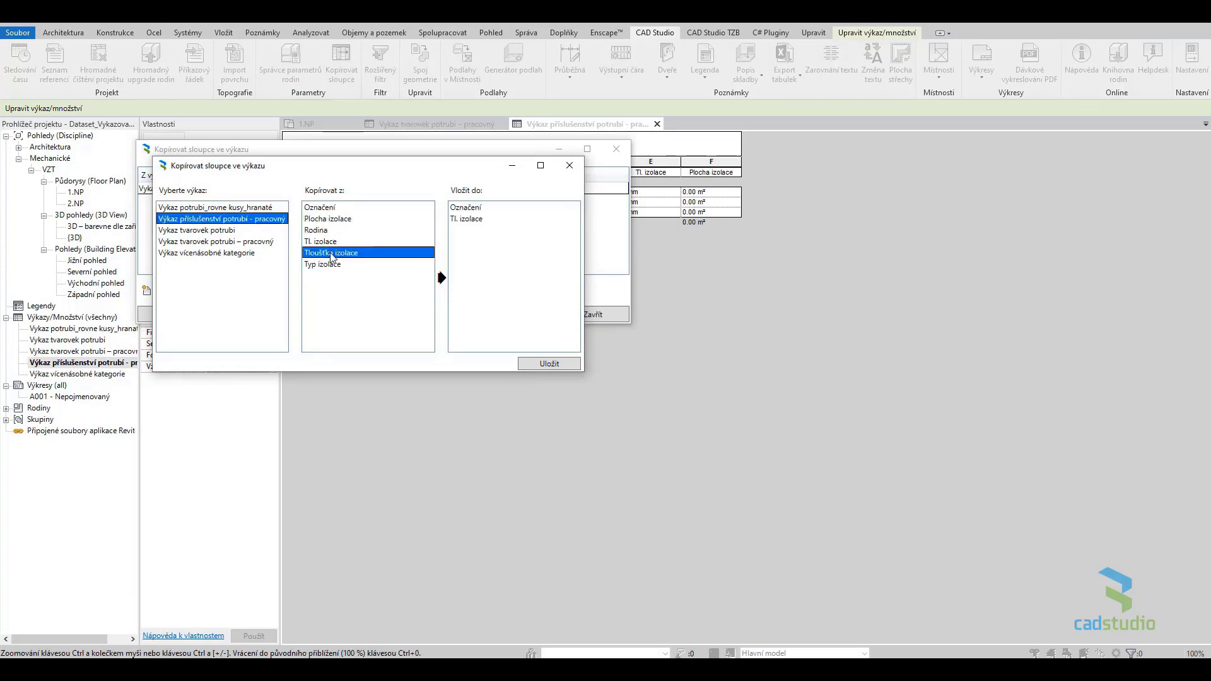
click(469, 223)
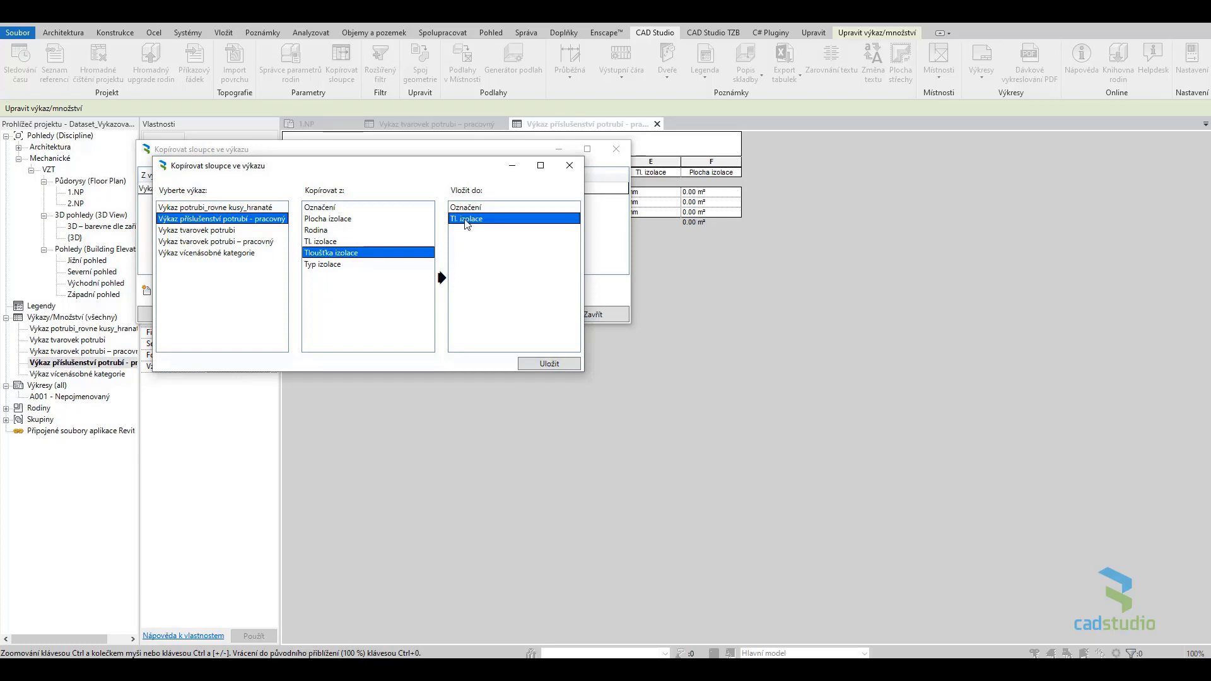
click(529, 363)
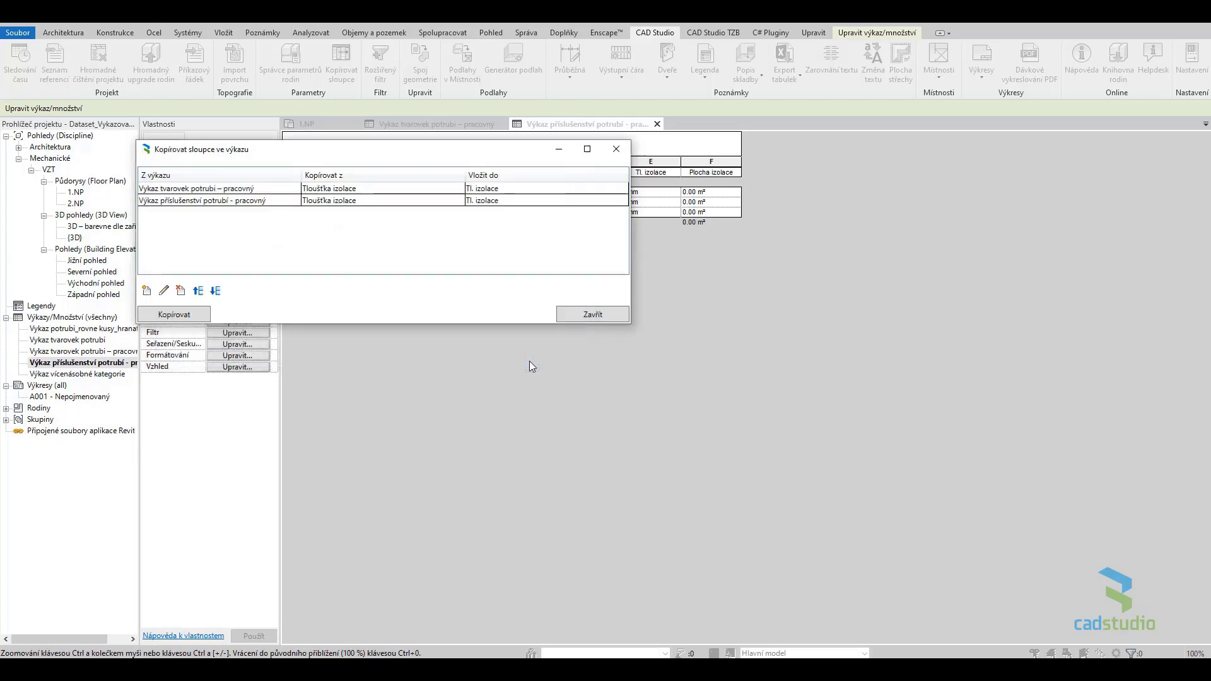
click(204, 317)
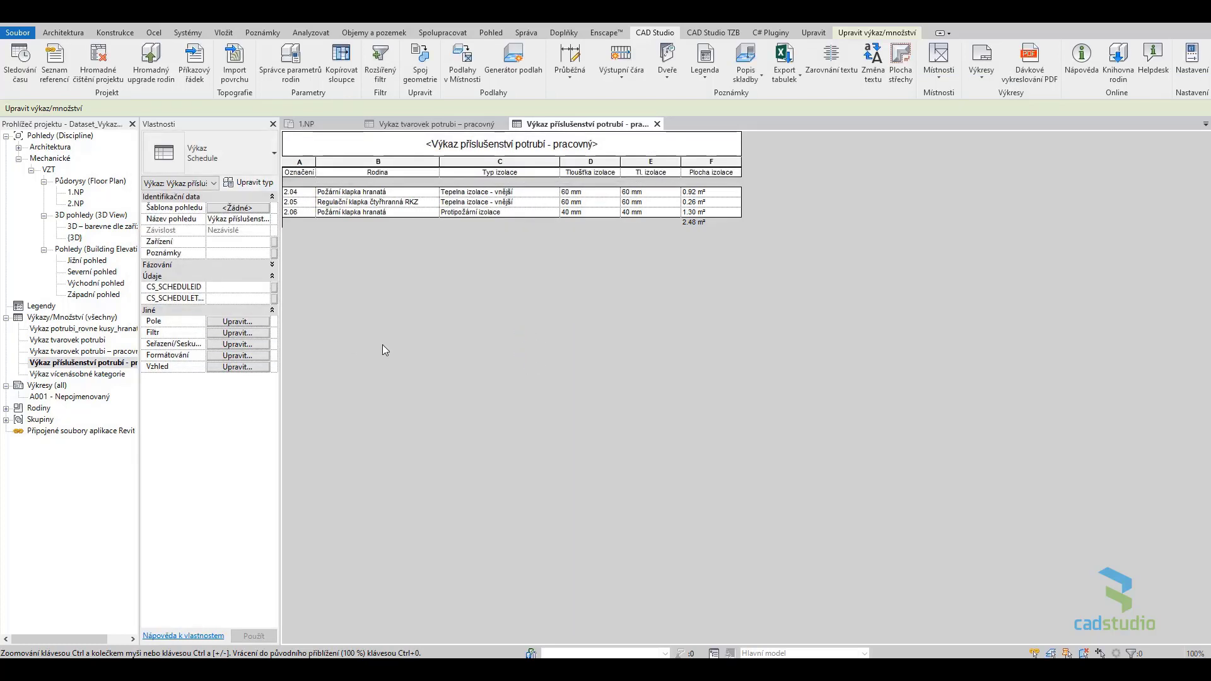